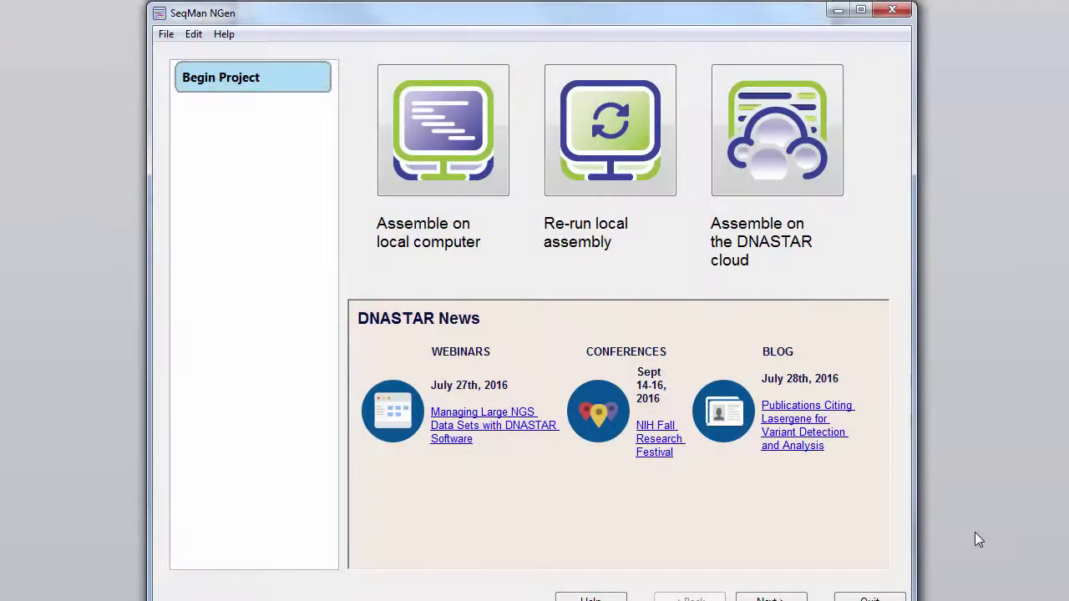
Step: Start a local combine-assemblies job and add the four assemblies from the Assemblies folder
left_click(471, 148)
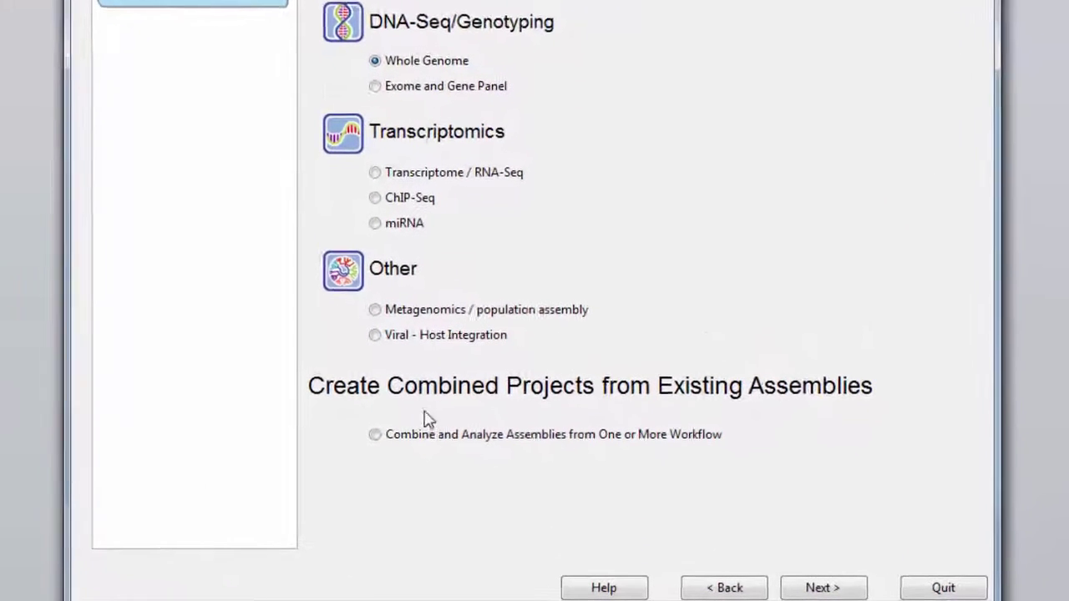
left_click(374, 434)
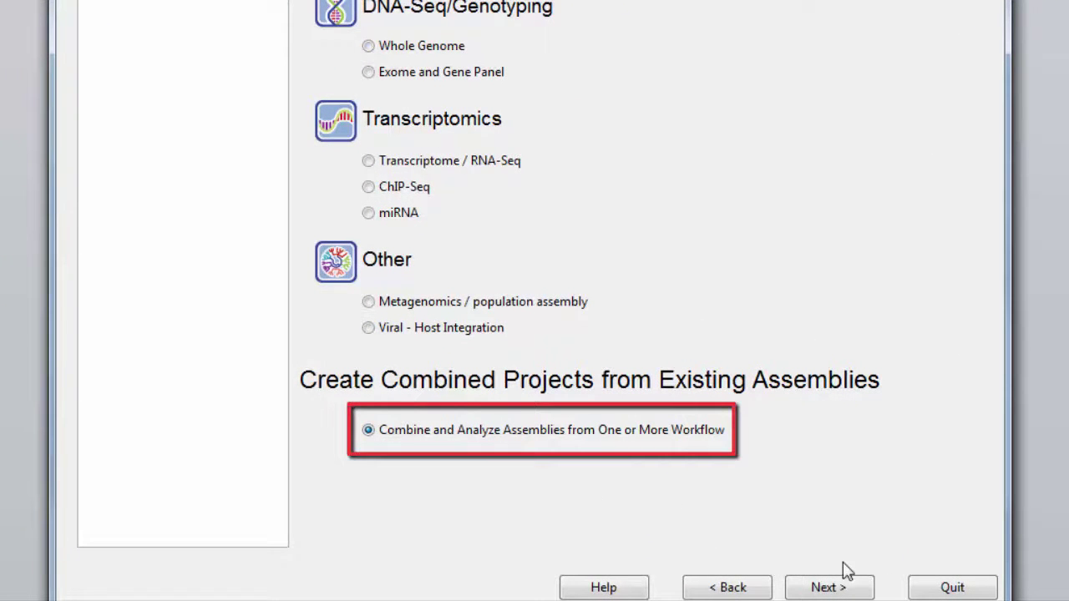
left_click(840, 587)
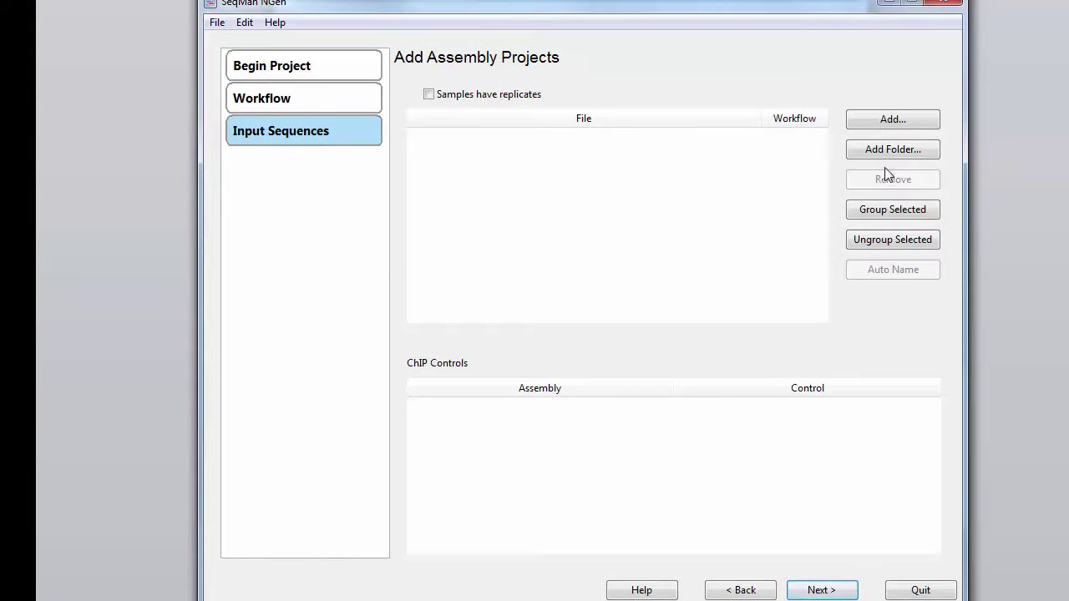
left_click(890, 151)
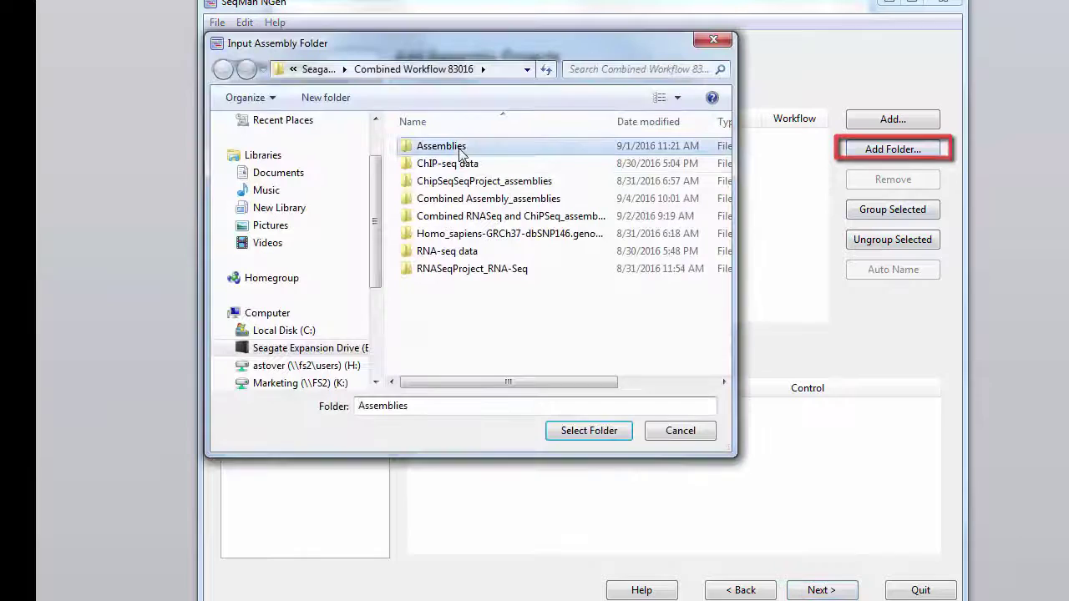
left_click(578, 429)
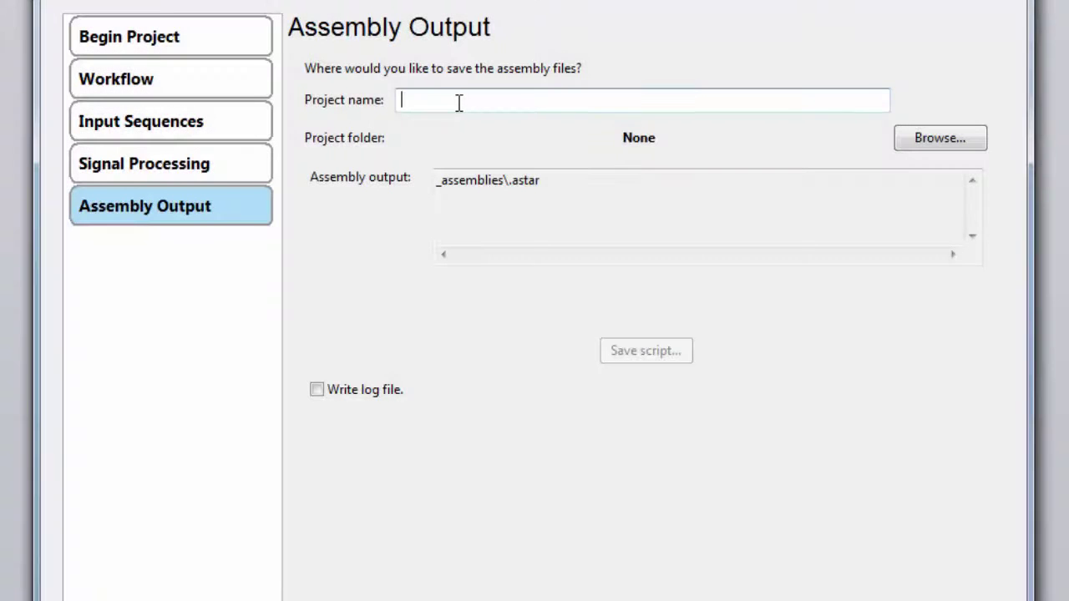
Step: Name the project 'Combined Assembly', save it in Combined Assembly_assemblies, and start combining
type("Combined Assembly")
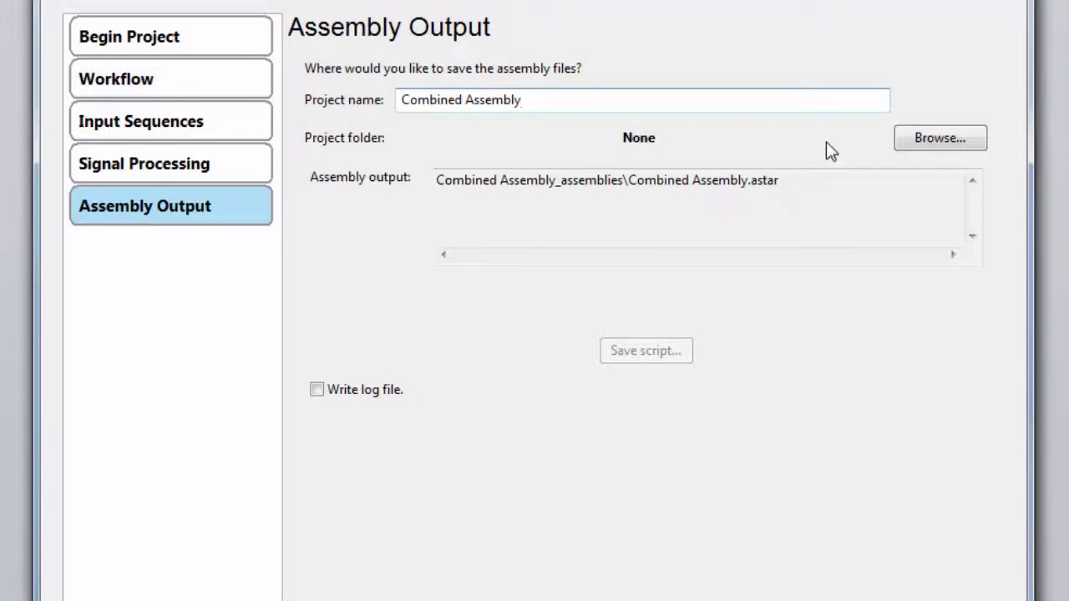
left_click(963, 140)
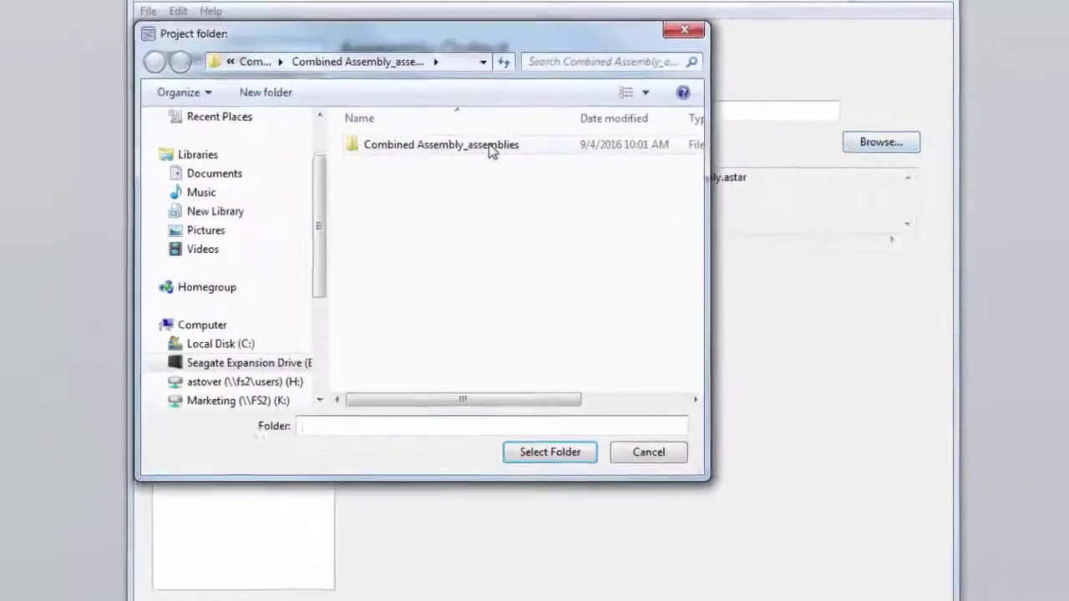
left_click(493, 147)
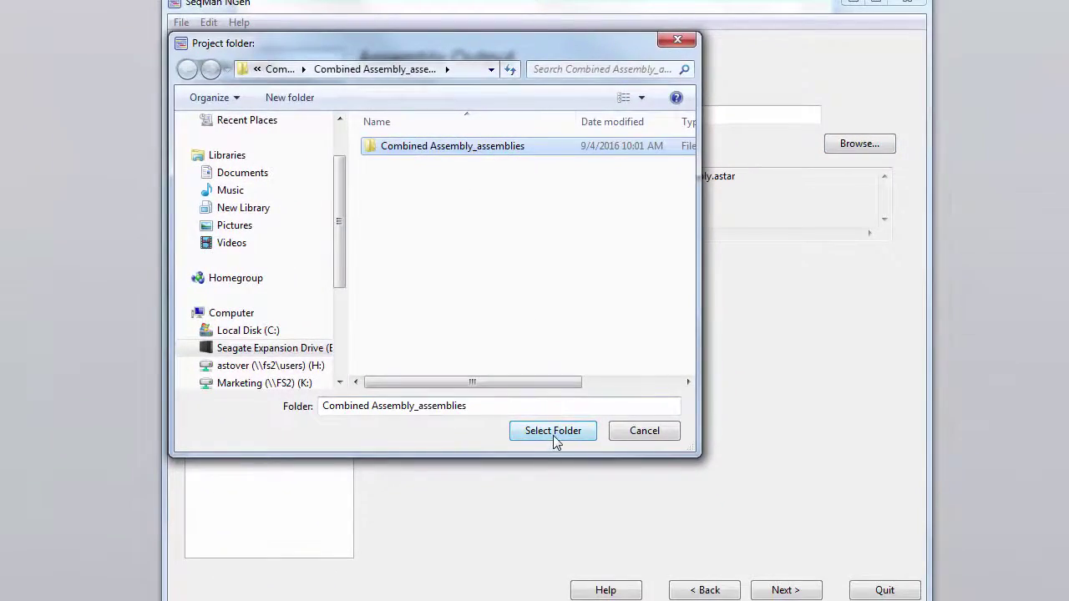
left_click(553, 431)
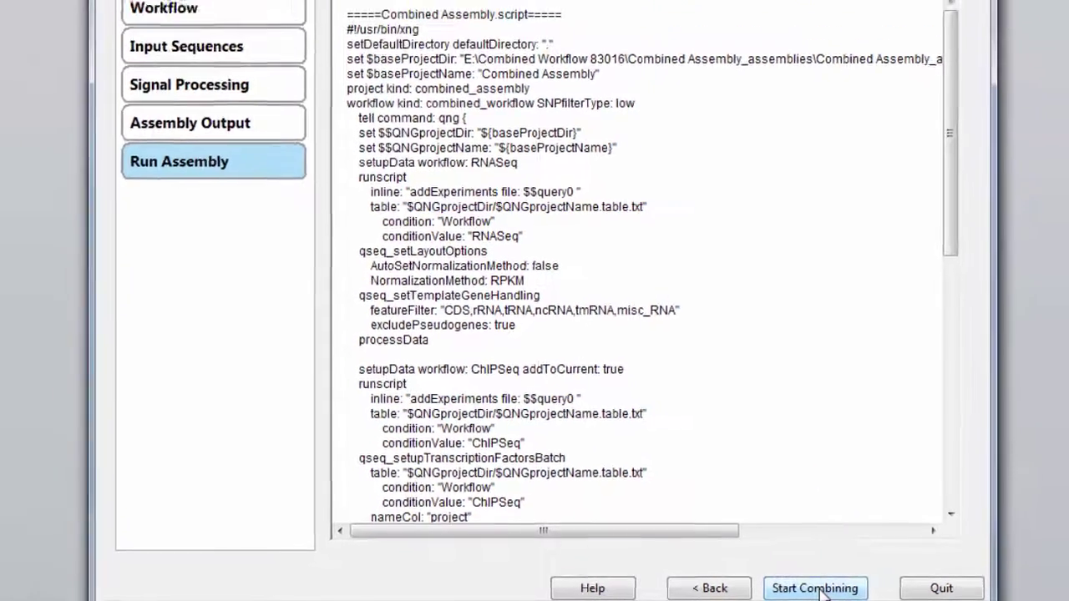
left_click(852, 588)
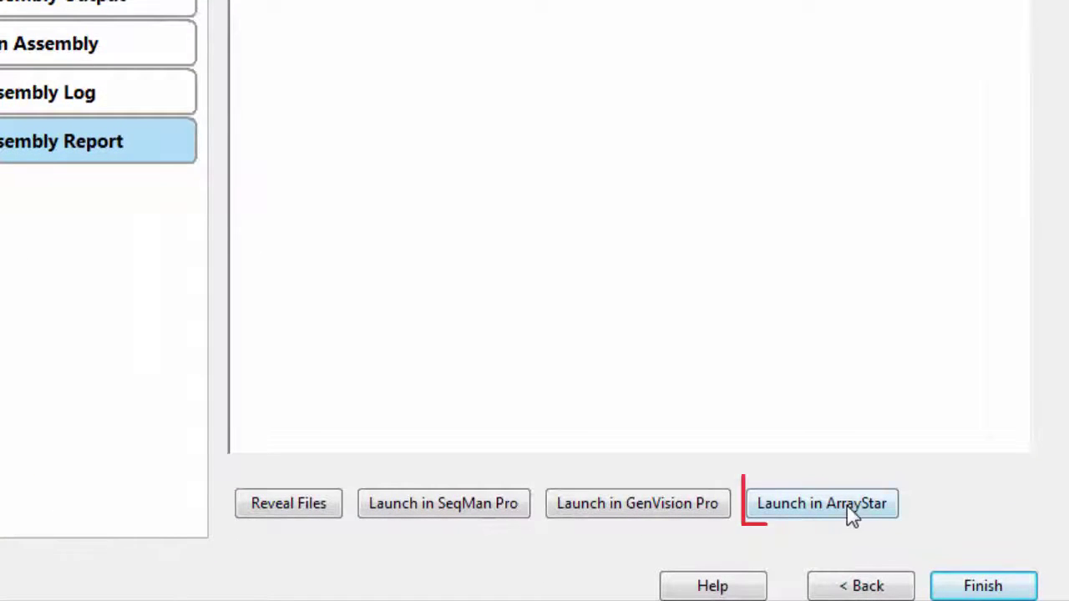
Step: Launch the combined project in ArrayStar and show its IP Fragment Table
left_click(851, 513)
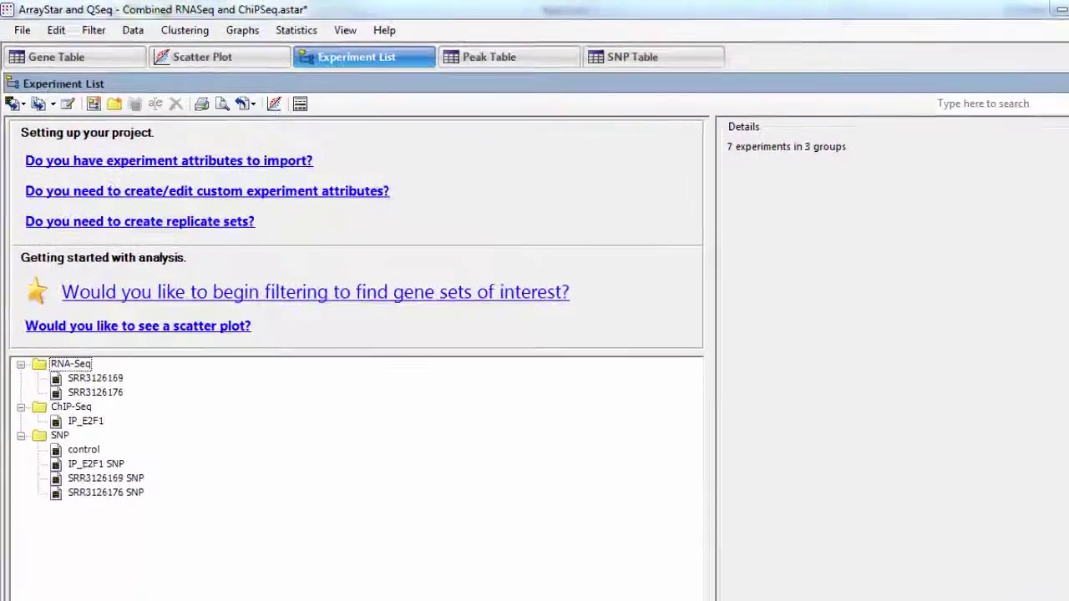
left_click(129, 28)
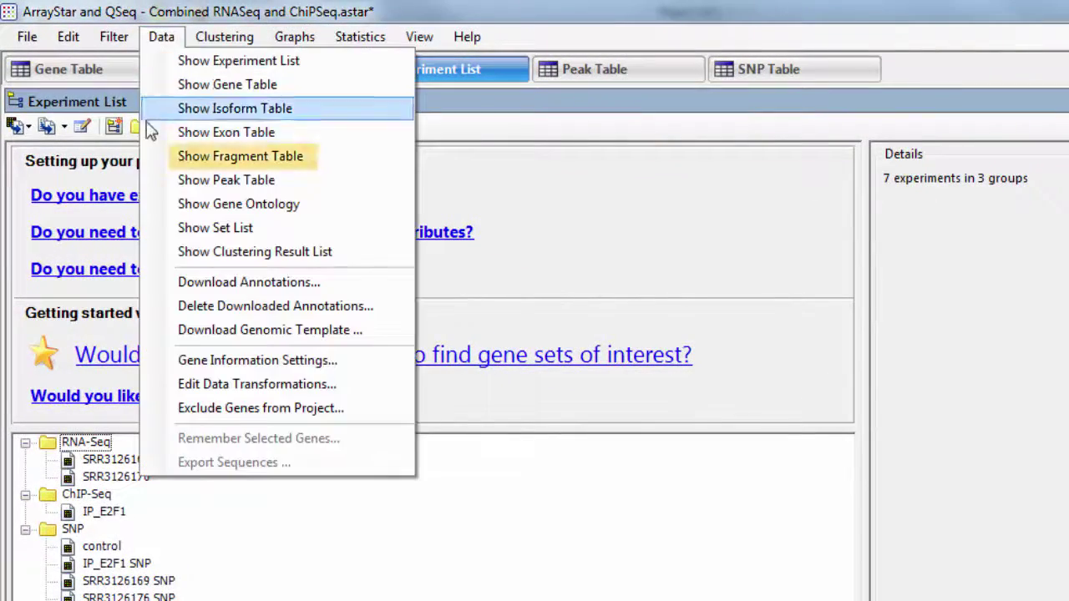
left_click(147, 156)
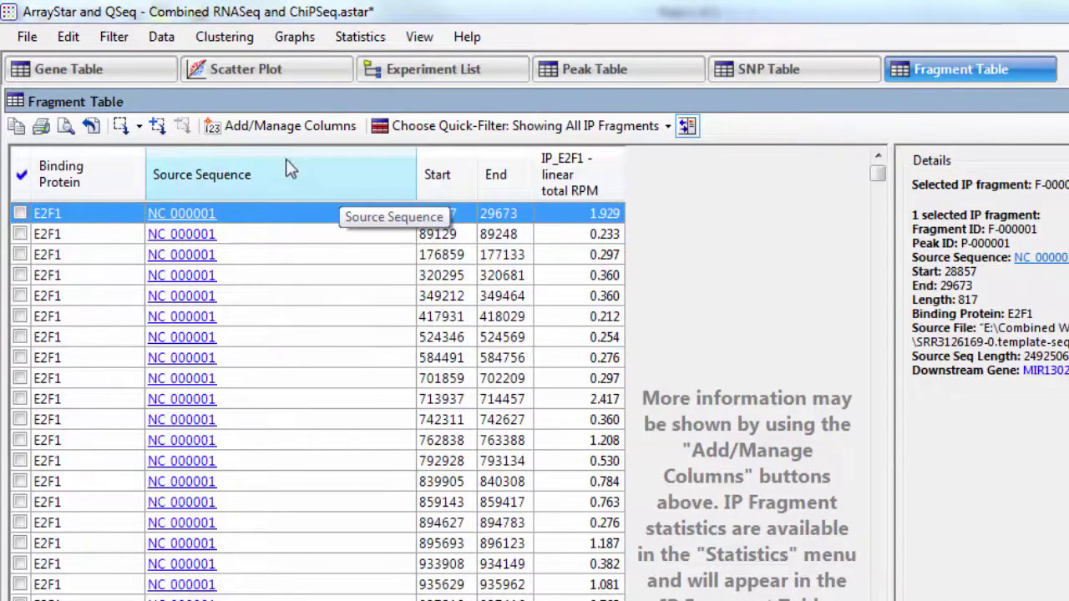
Step: Add Signal (Log2) and Intersecting Genes columns to the fragment table
left_click(289, 126)
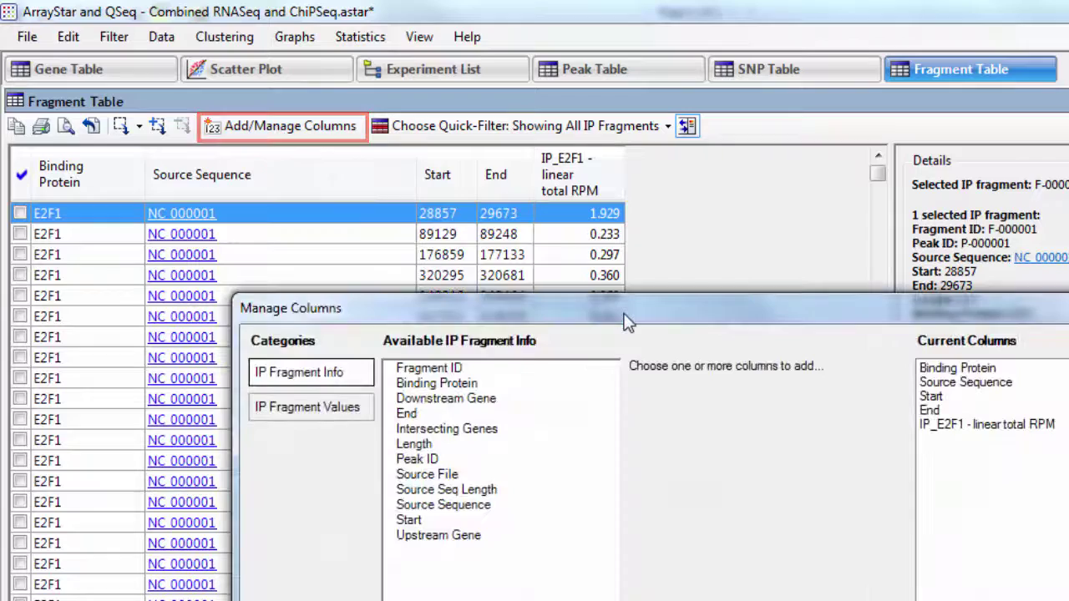
left_click_drag(627, 318, 628, 171)
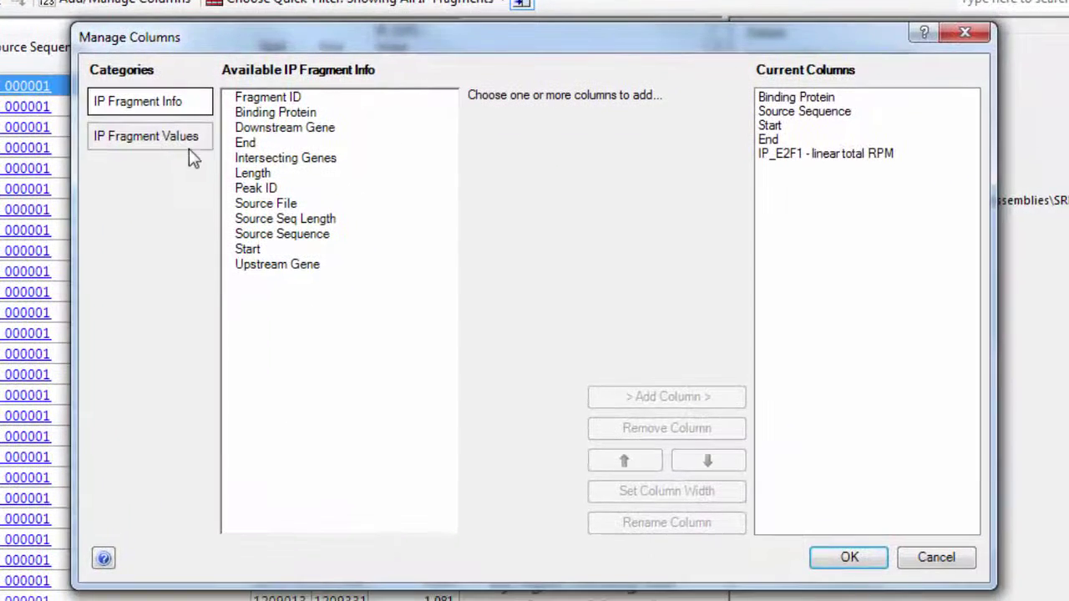
left_click(276, 213)
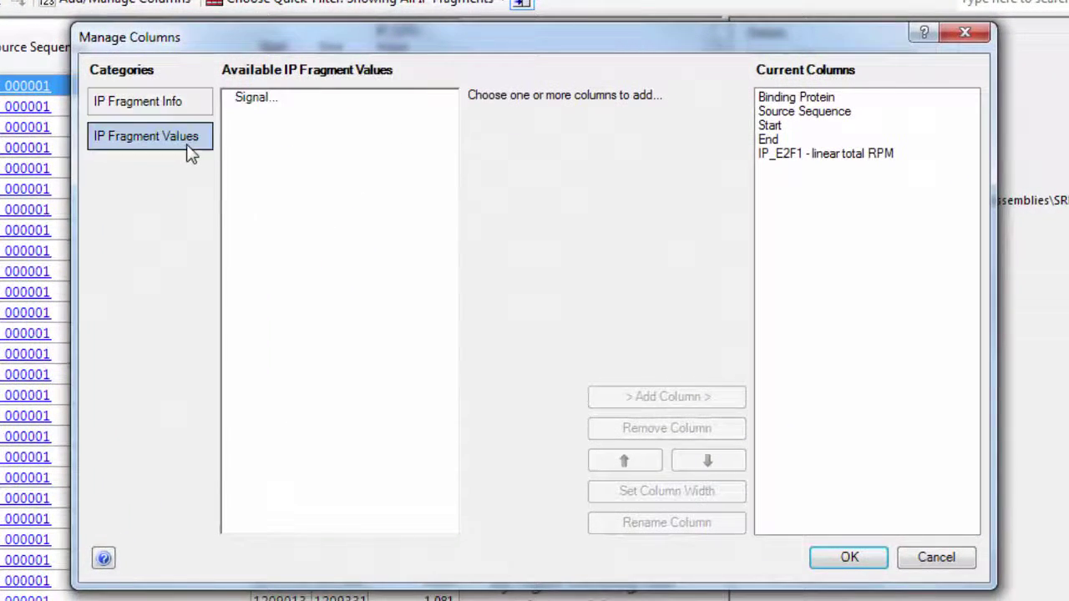
left_click(264, 102)
left_click(669, 365)
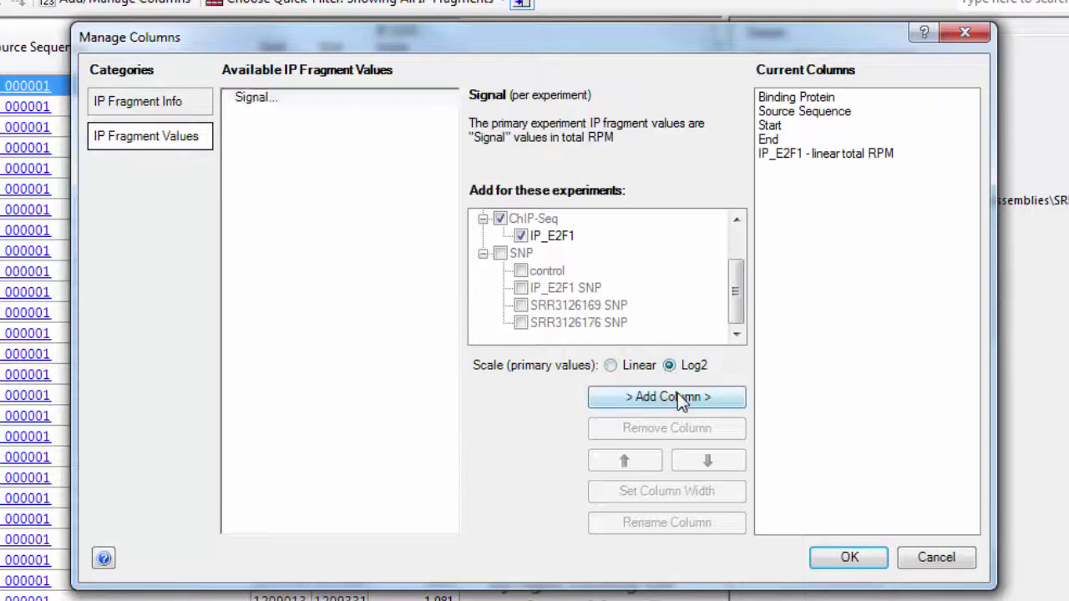
left_click(676, 398)
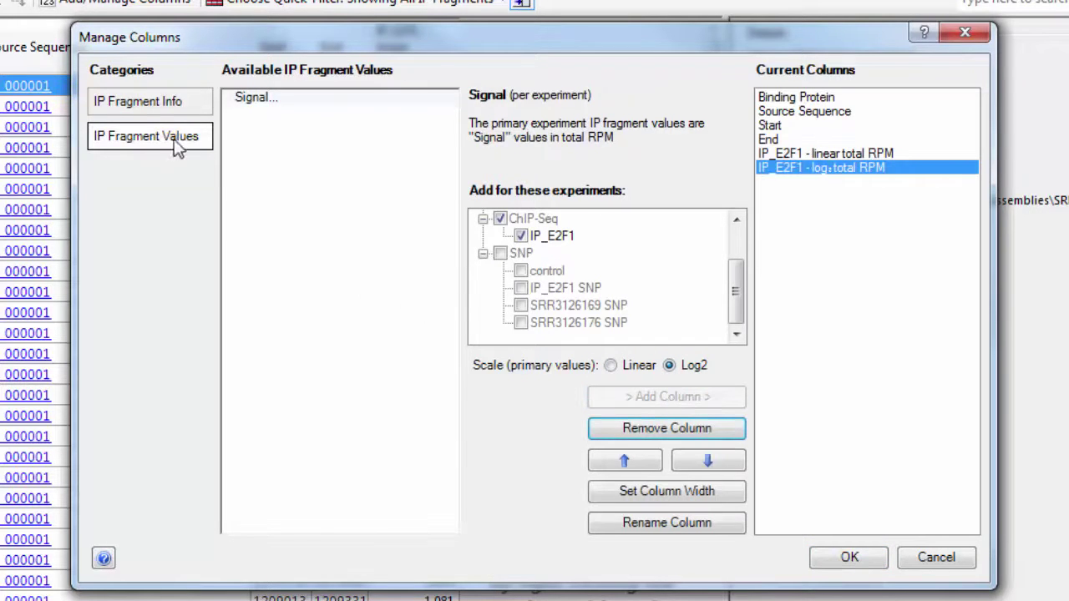
left_click(160, 106)
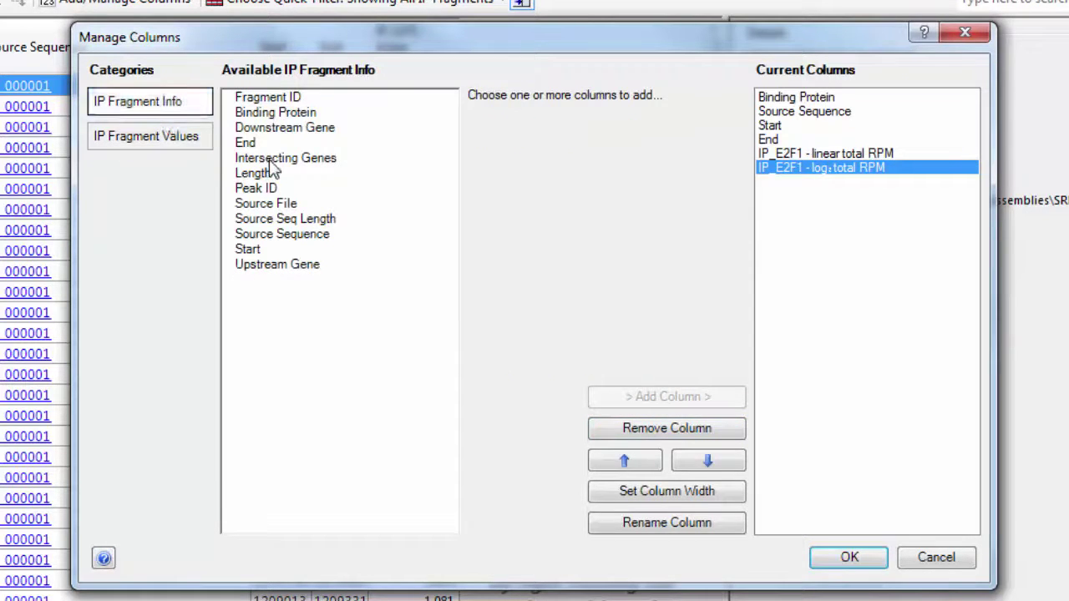
left_click(271, 162)
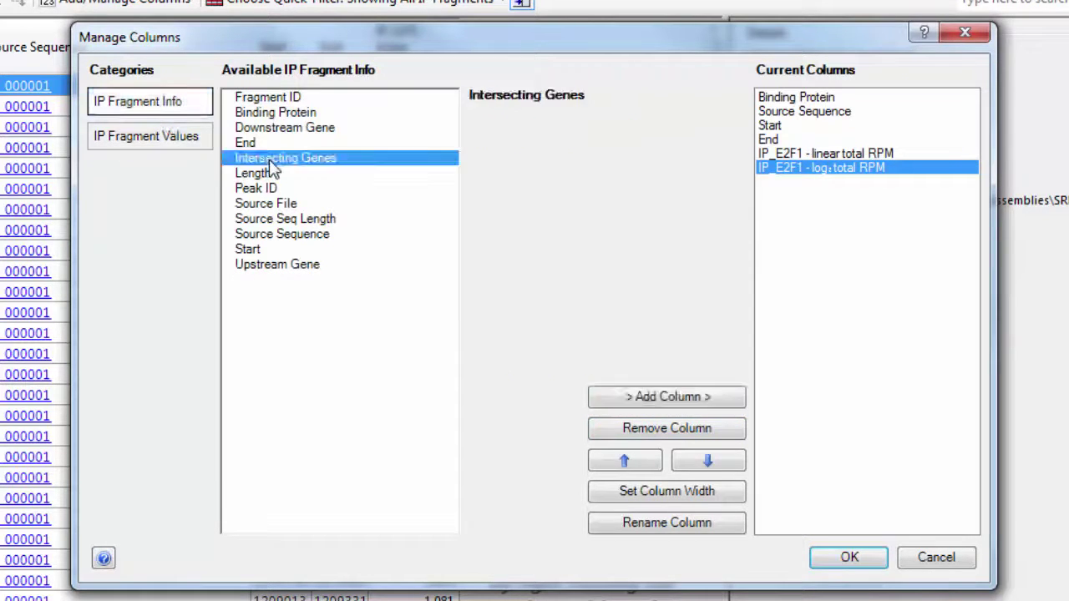
left_click(669, 405)
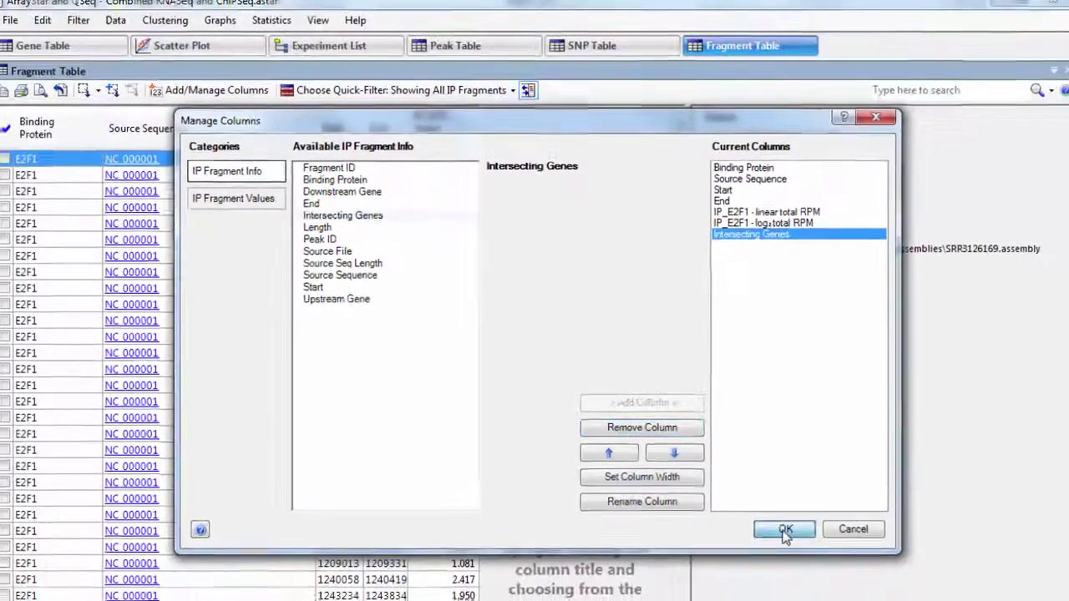
left_click(848, 557)
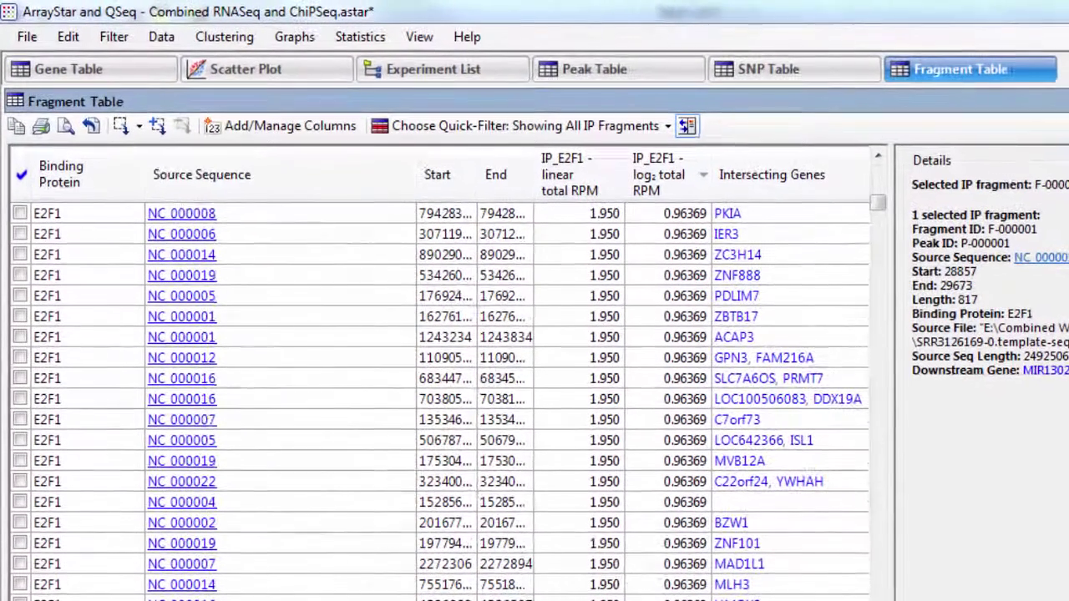
Step: Filter all IP_E2F1 fragments for logarithmic signal greater than 2 and run the search
left_click(114, 36)
left_click(105, 85)
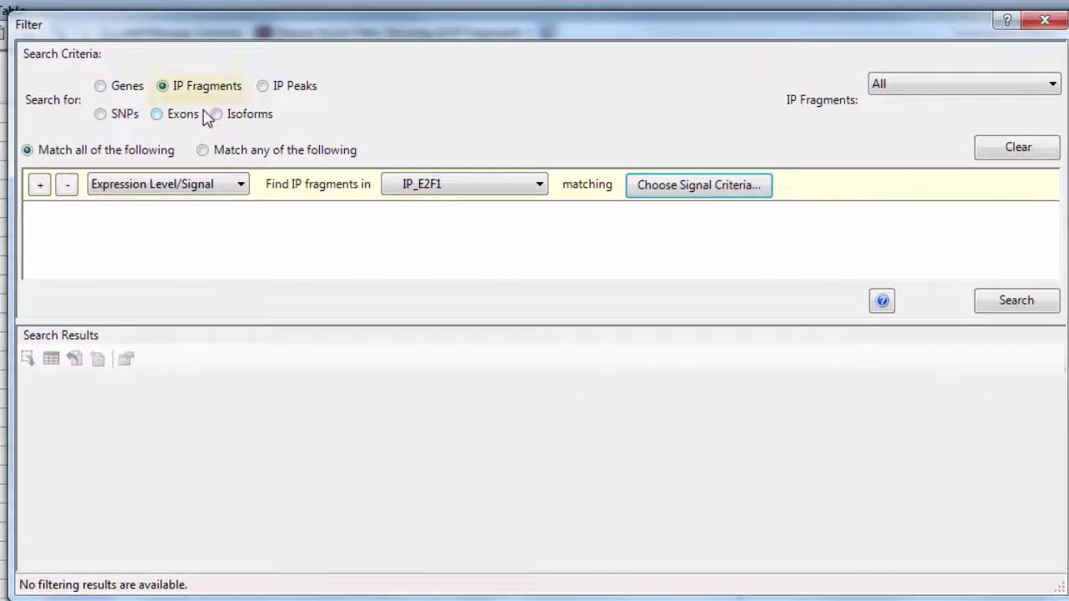
left_click(528, 194)
left_click(517, 270)
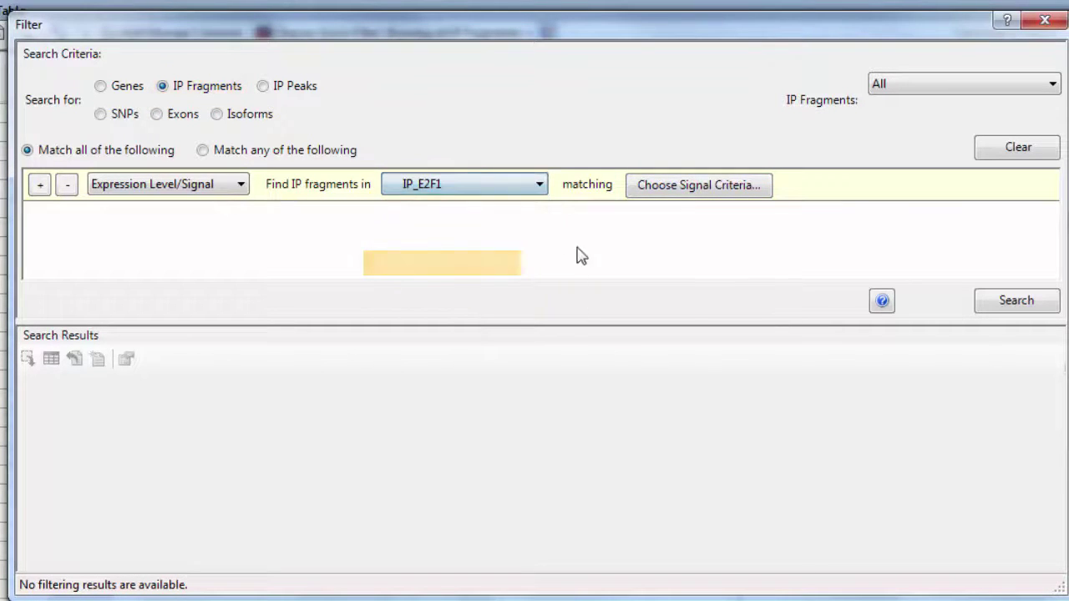
left_click(693, 197)
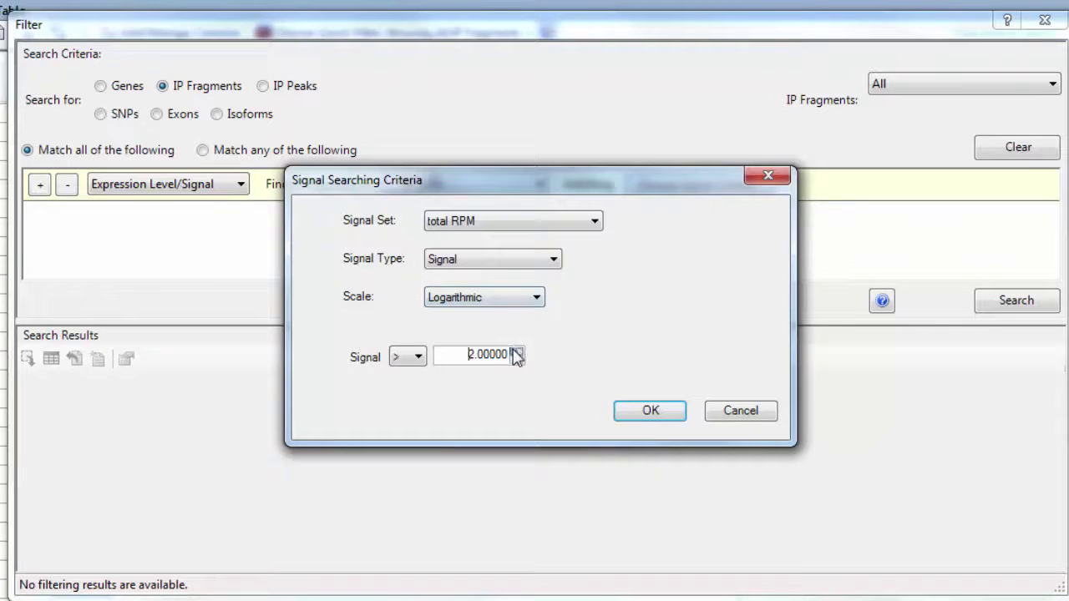
left_click(641, 411)
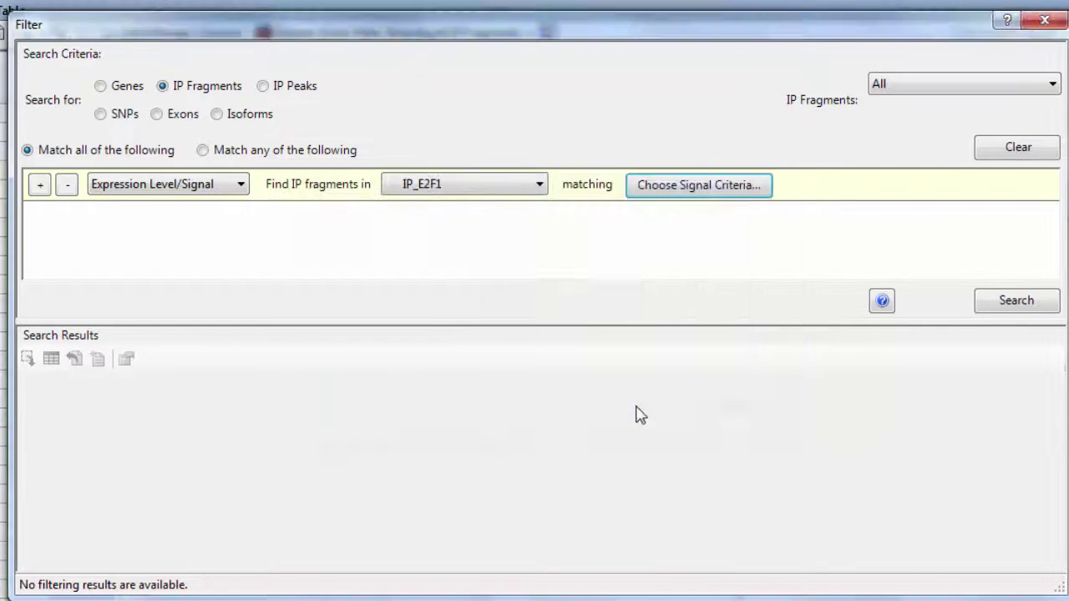
left_click(1017, 301)
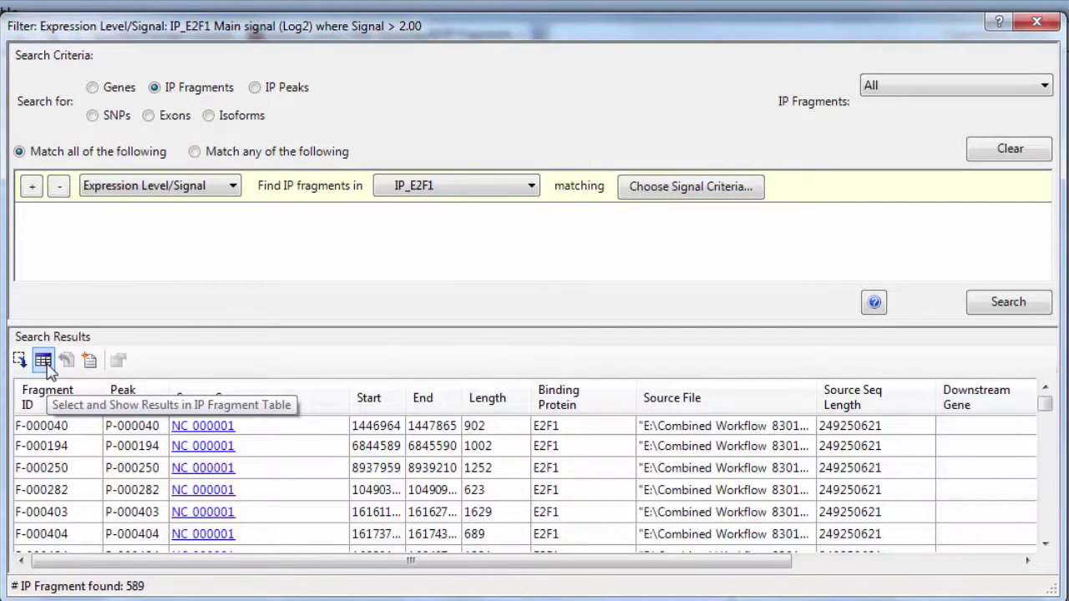
Step: Select the 589 found fragments and show the 771 genes near them
left_click(46, 364)
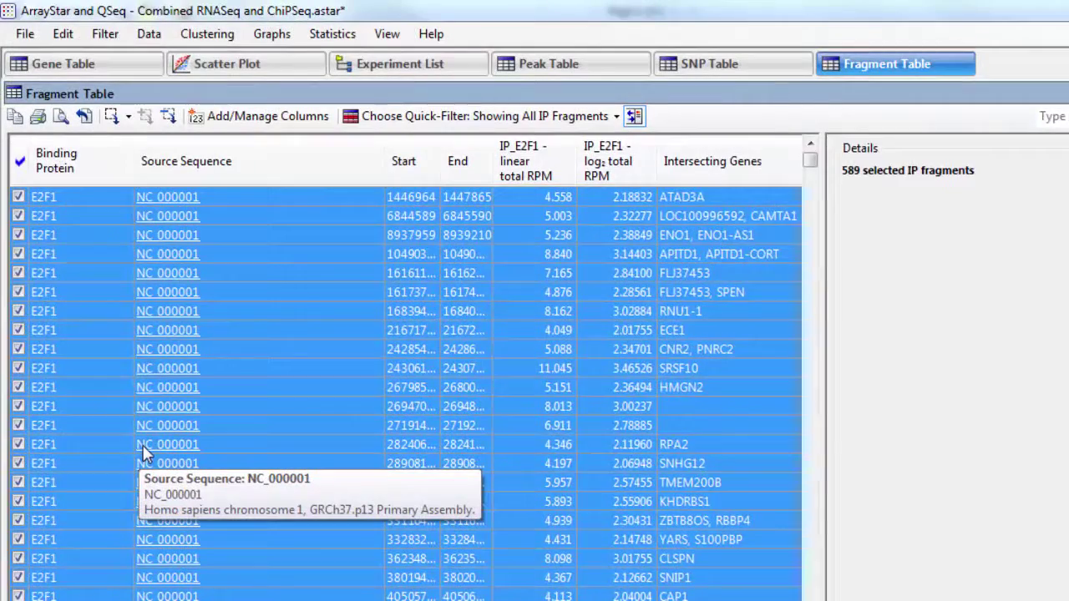
right_click(143, 453)
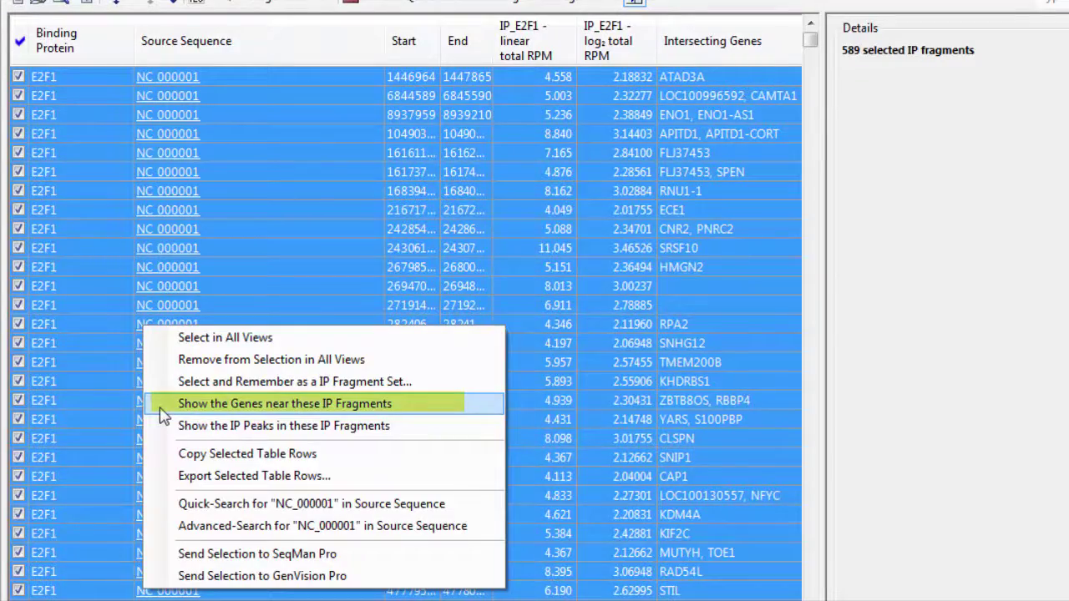
left_click(163, 404)
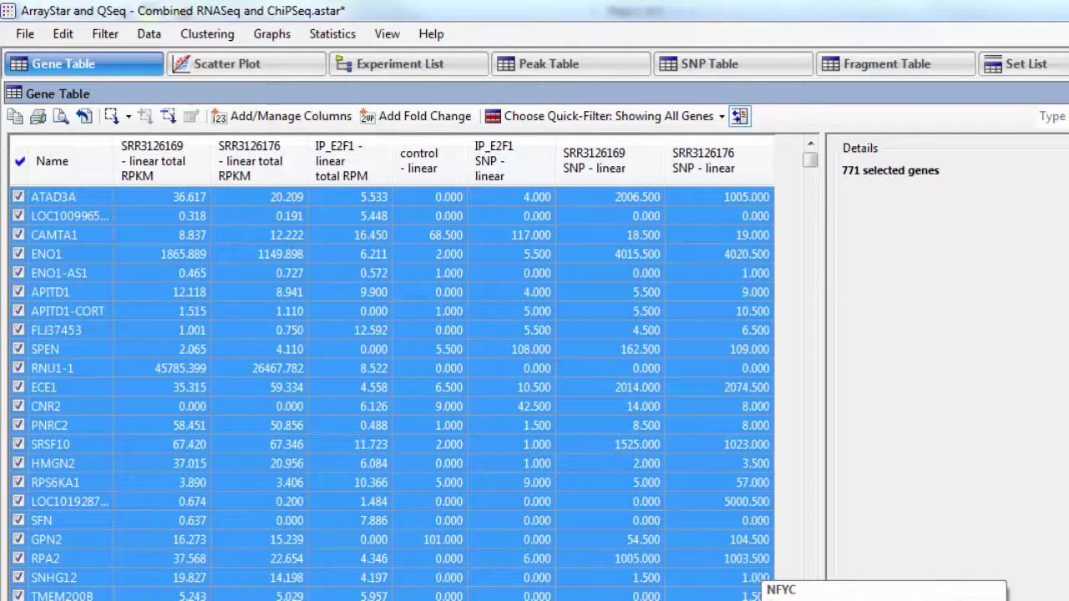
Step: Filter within the selected genes, requiring SRR3126169 expression signal greater than 1.00
left_click(105, 34)
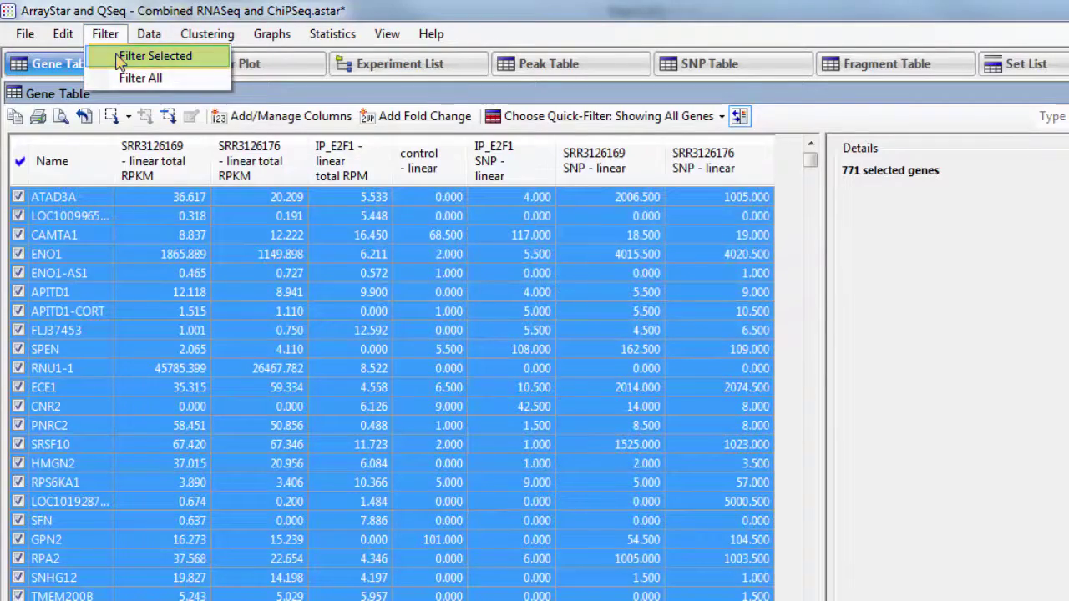
left_click(118, 59)
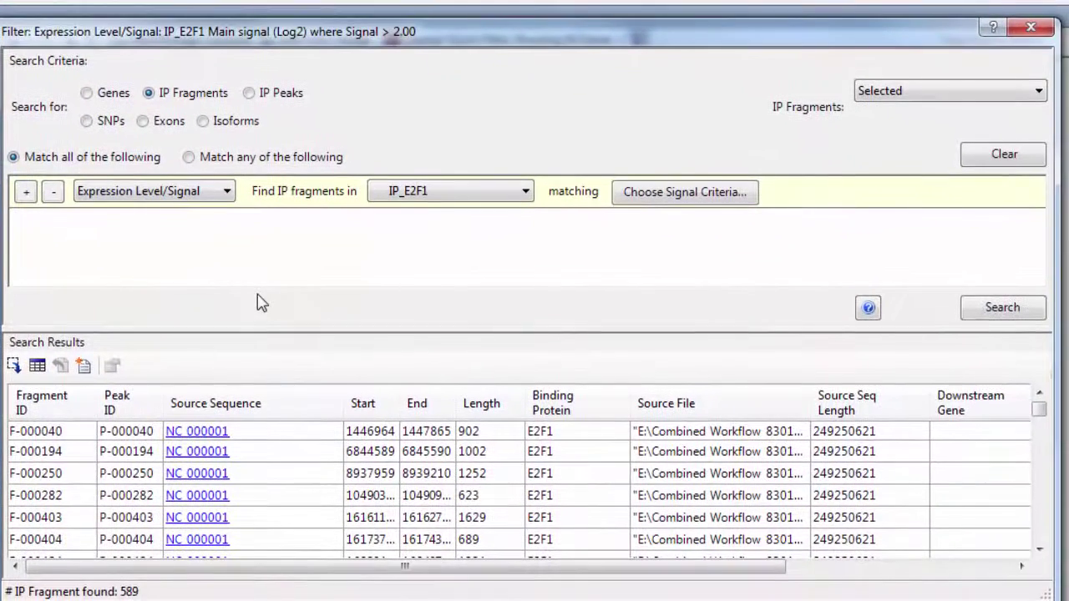
left_click(88, 94)
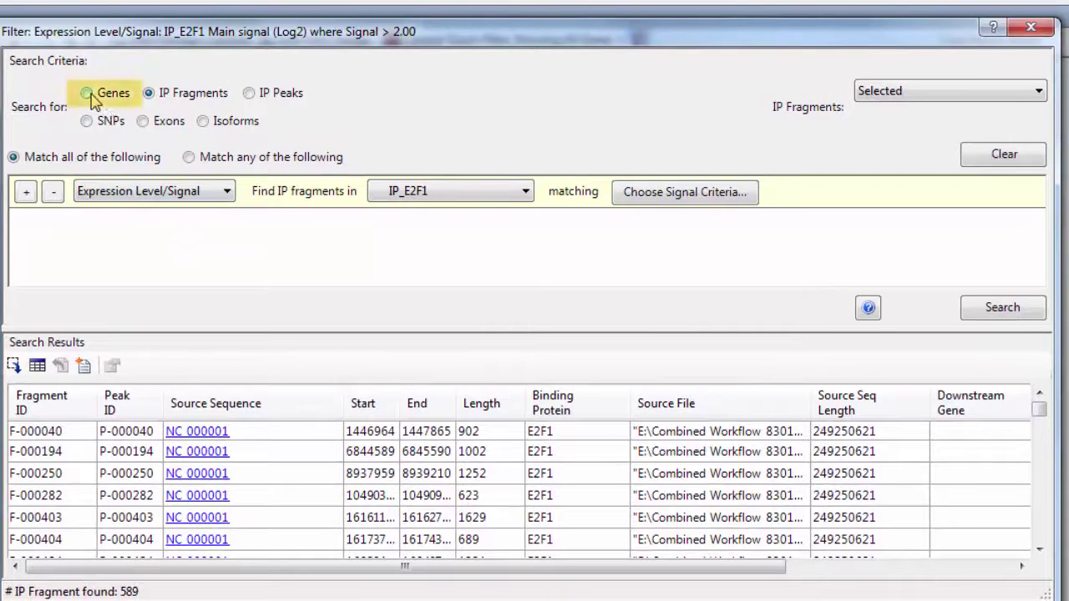
left_click(188, 191)
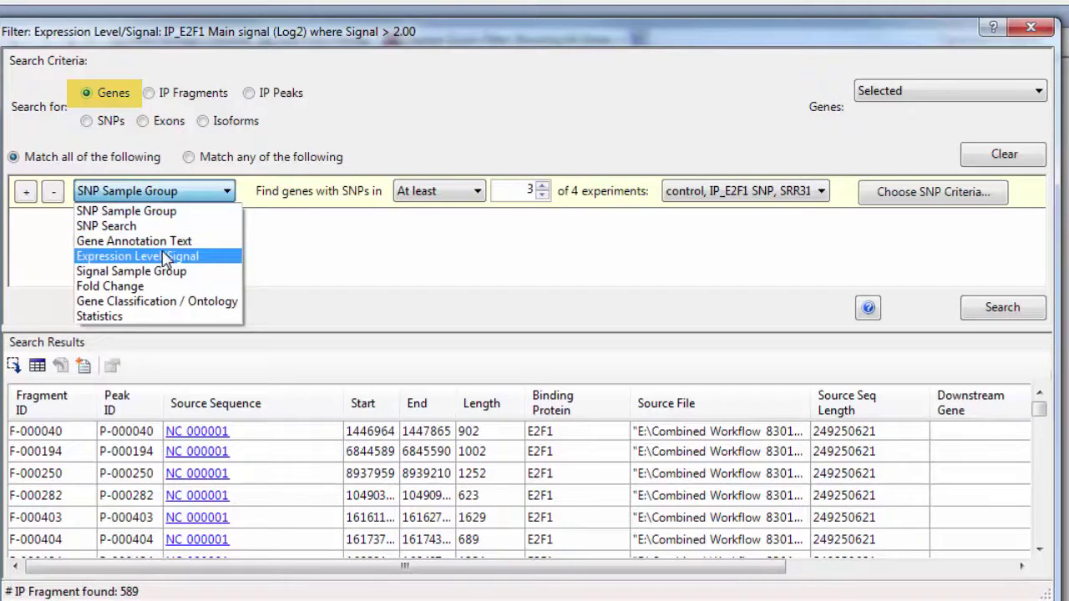
left_click(165, 256)
left_click(492, 192)
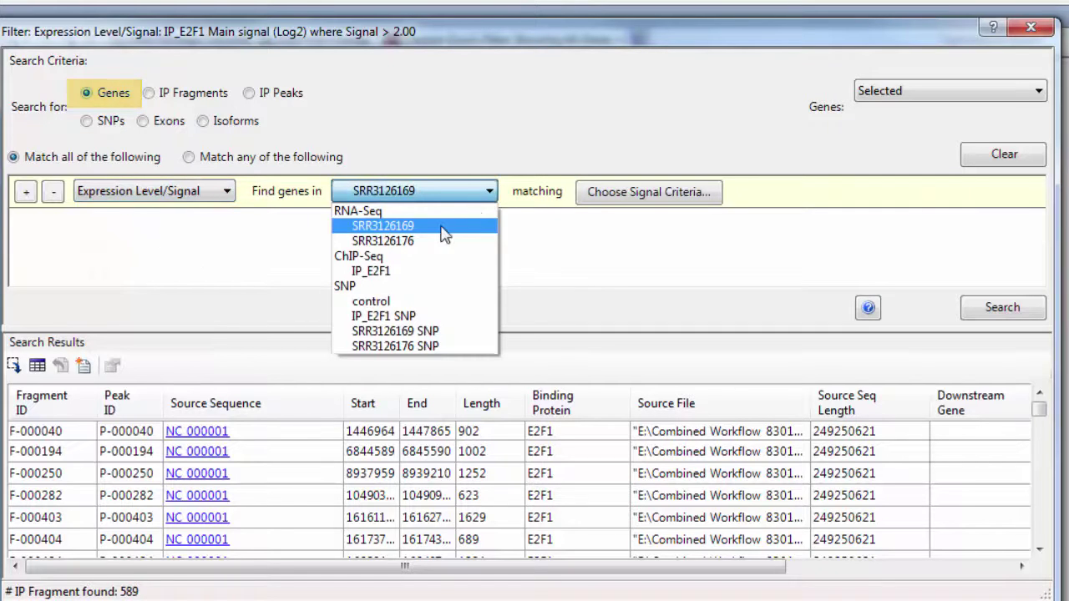
left_click(441, 230)
left_click(616, 201)
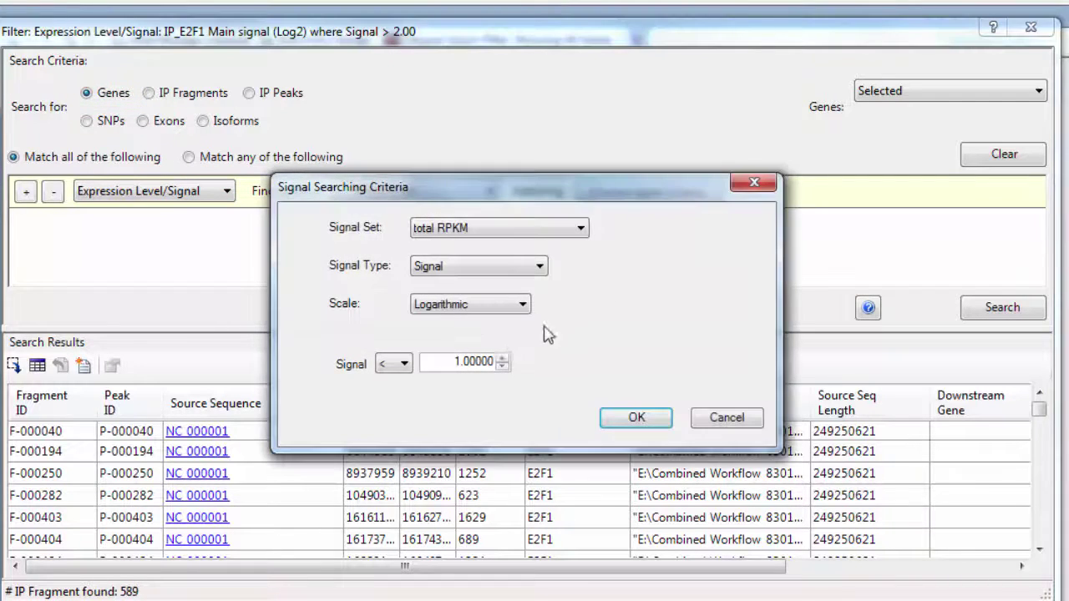
left_click(409, 362)
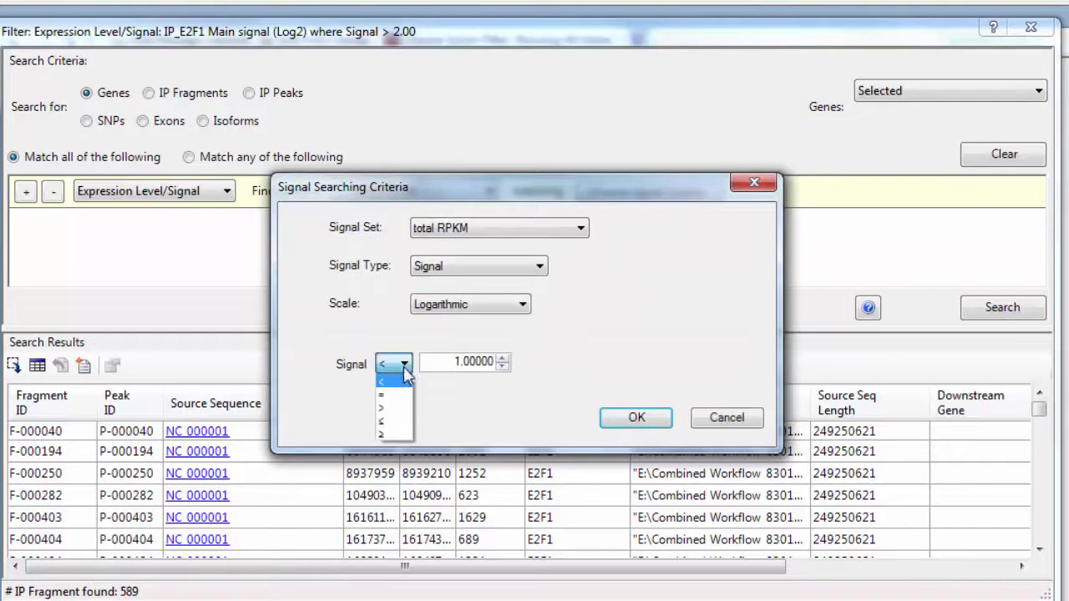
left_click(393, 421)
left_click(636, 420)
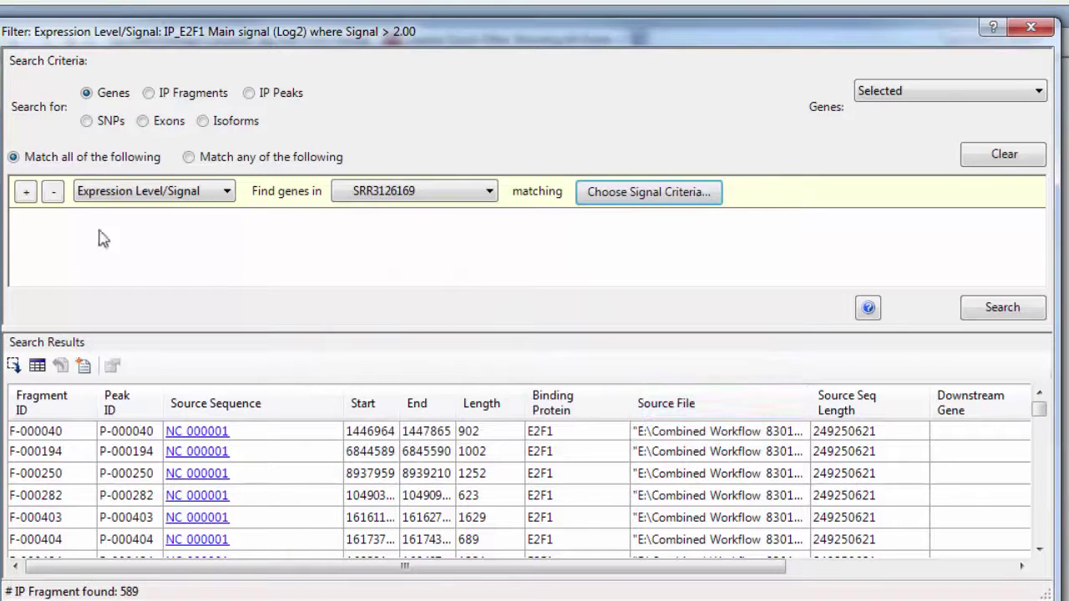
Step: Add a second criterion requiring SRR3126176 expression signal greater than 1.00
left_click(25, 195)
left_click(205, 226)
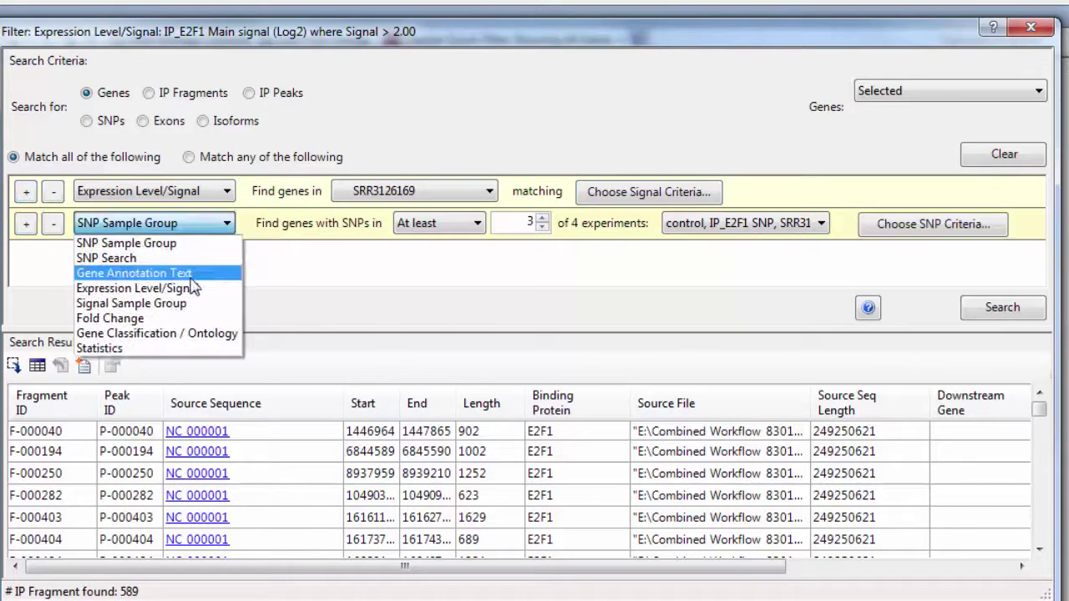
left_click(227, 291)
left_click(468, 224)
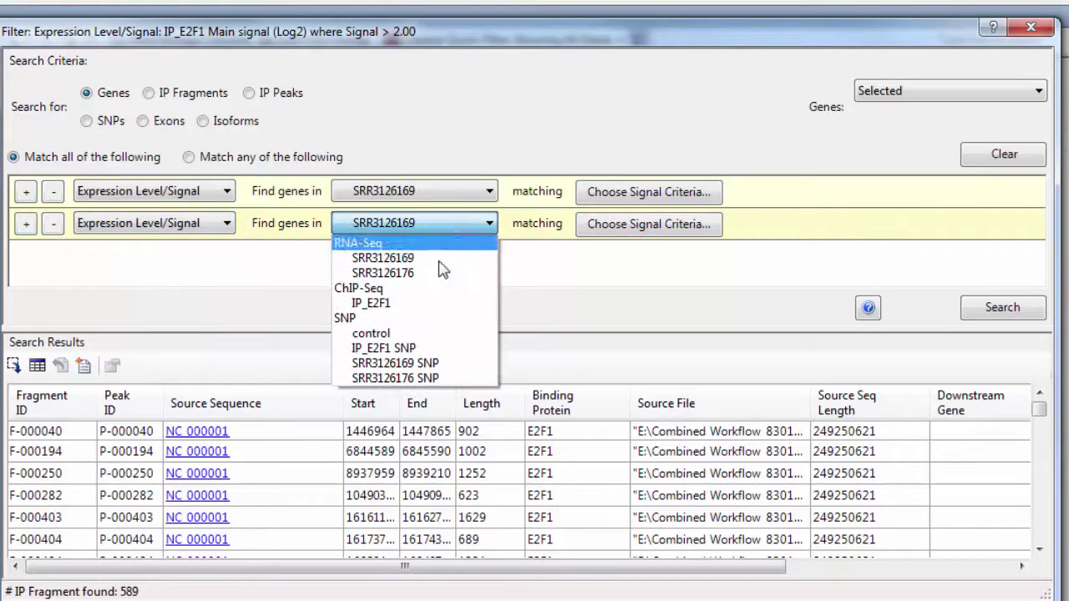
left_click(440, 273)
left_click(608, 231)
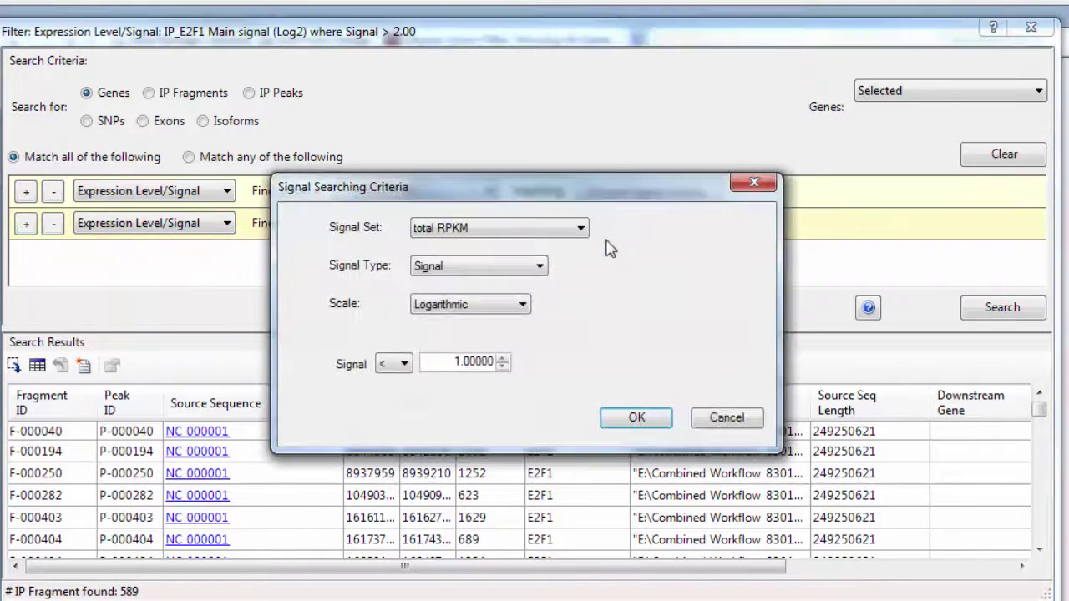
left_click(404, 364)
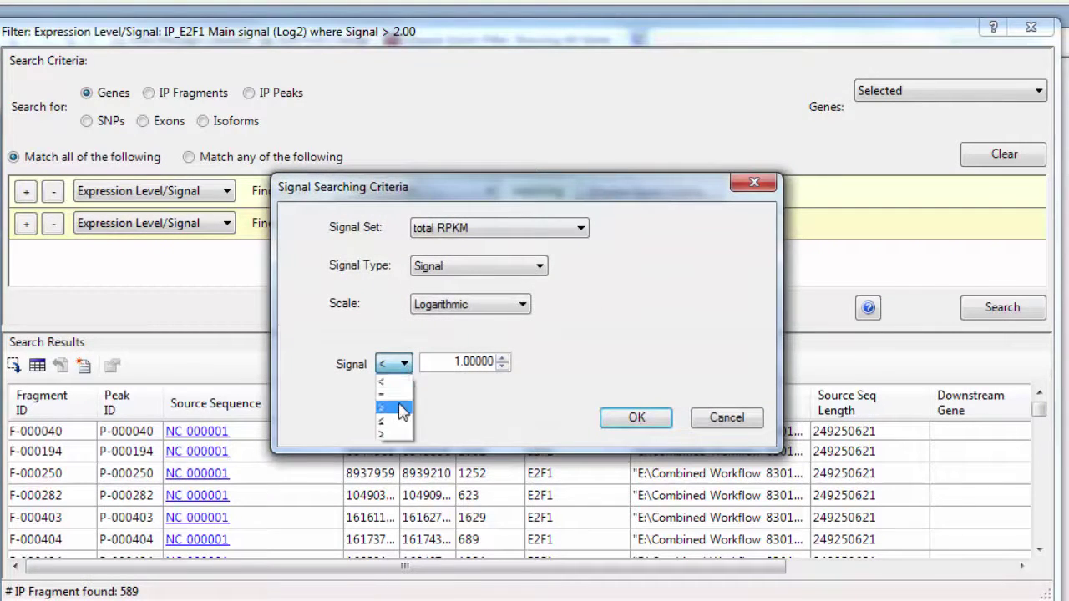
left_click(396, 406)
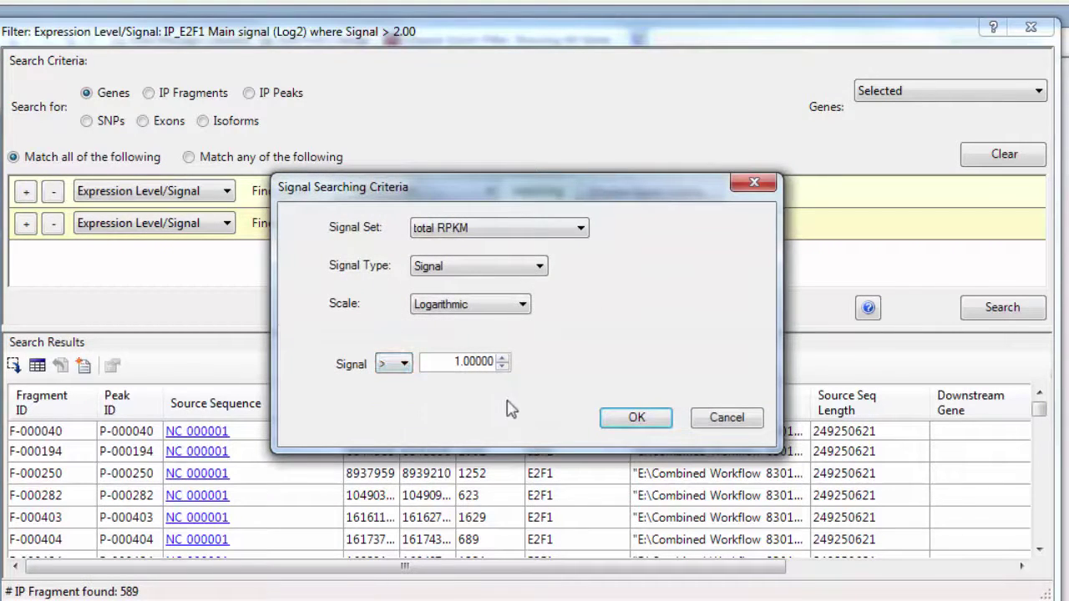
left_click(629, 422)
Step: Add a third criterion for 4.00-fold change higher in either experiment
left_click(27, 231)
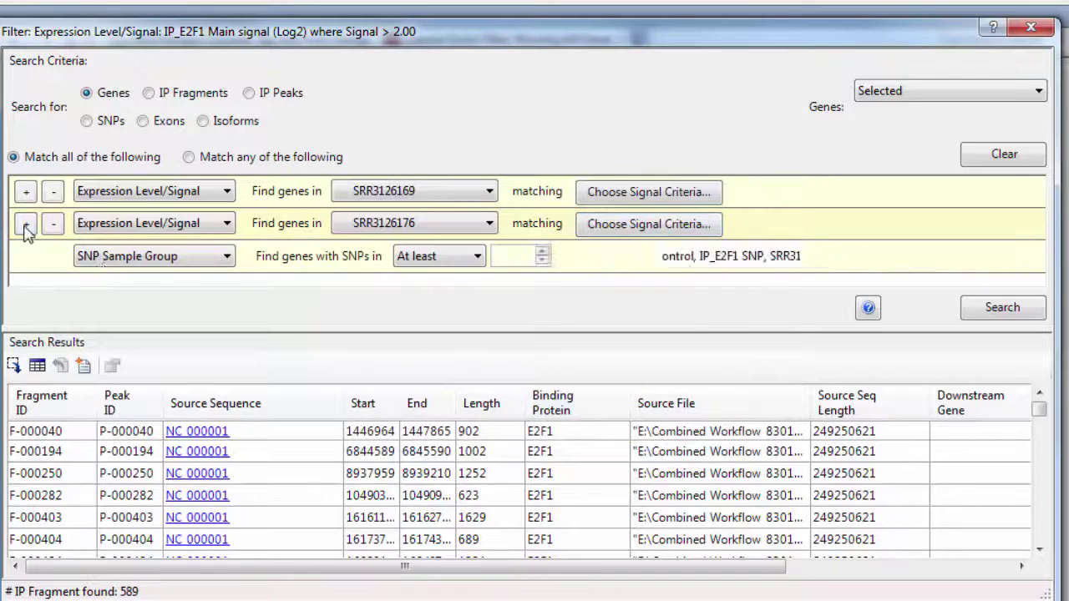
left_click(227, 258)
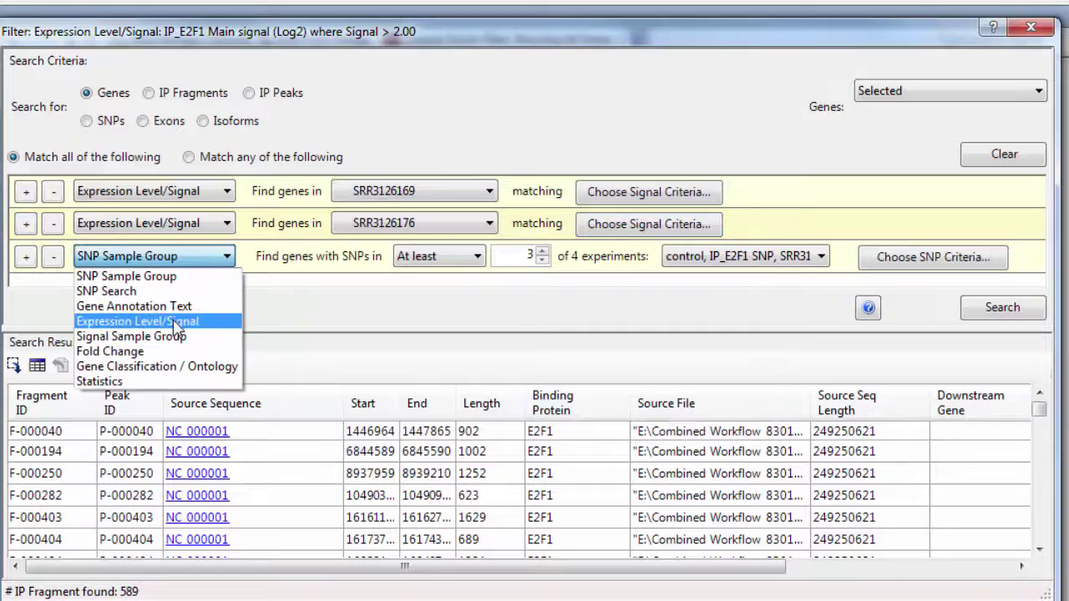
left_click(171, 352)
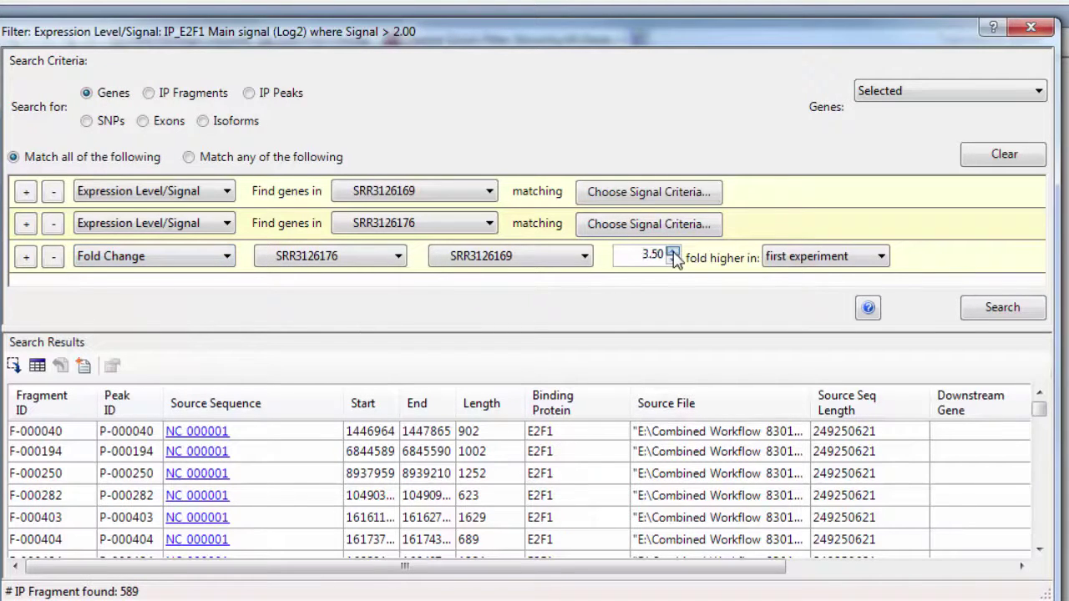
left_click(767, 261)
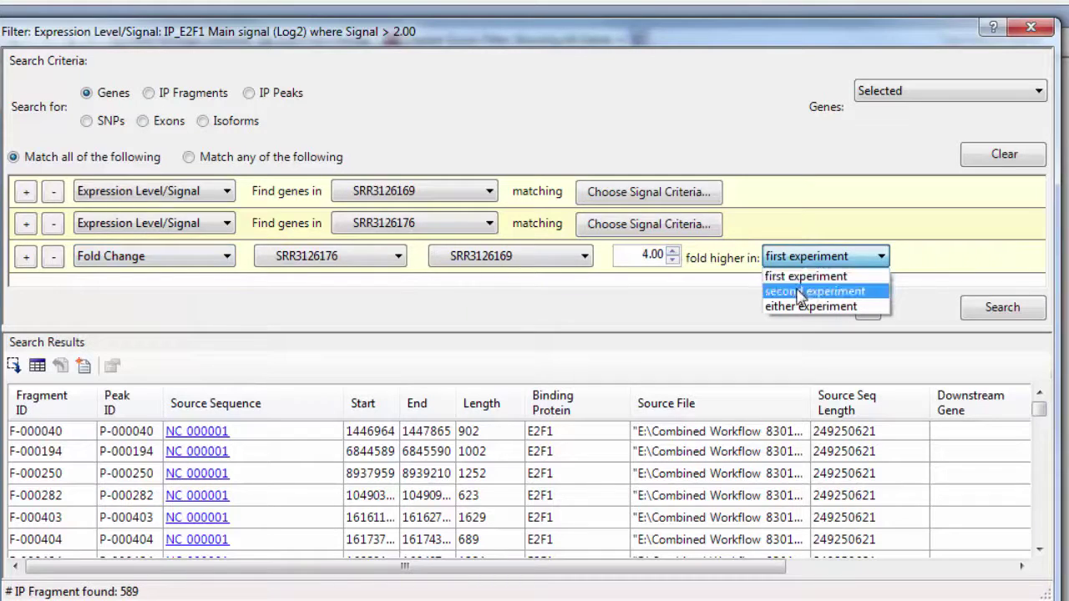
left_click(789, 306)
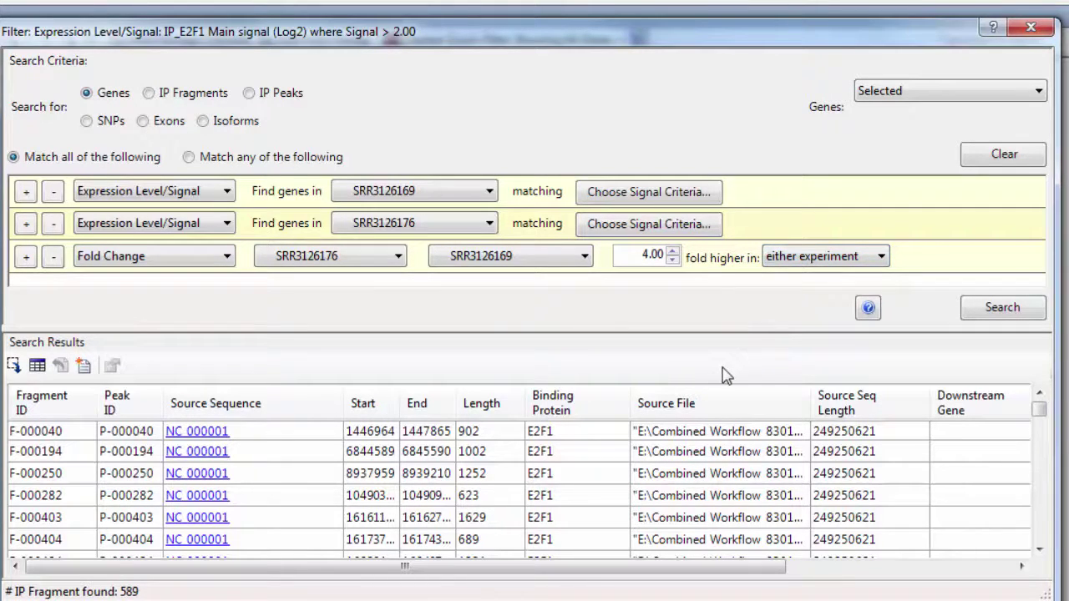
Step: Run the gene search and show the 12 resulting genes selected in the Gene Table
left_click(994, 308)
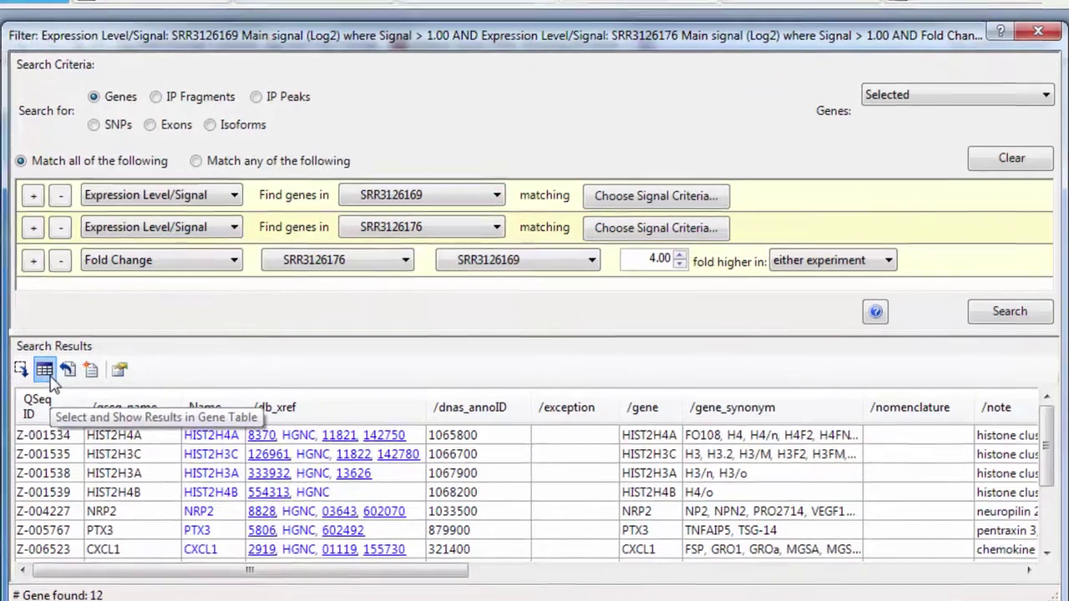
left_click(42, 374)
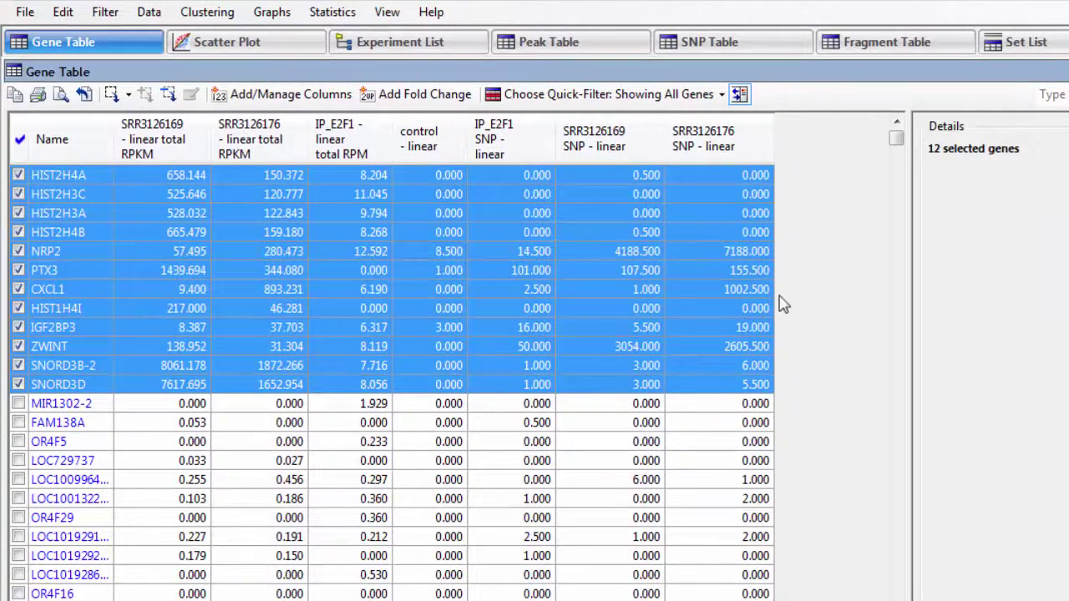
Step: Show only the 12 selected genes, add Fold change, and sort so CXCL1 (95.025 up) leads
left_click(718, 96)
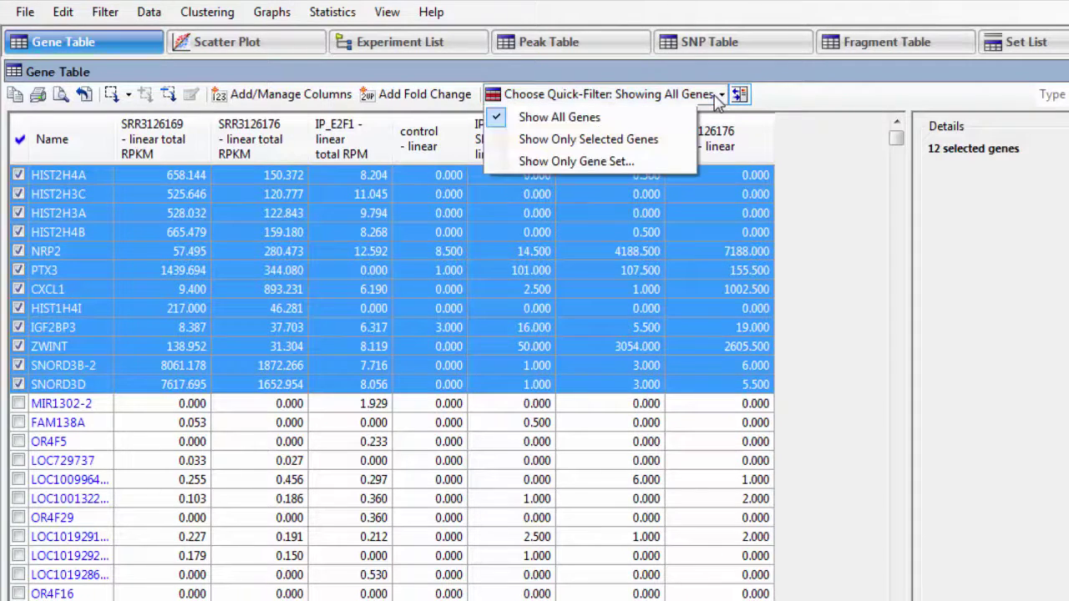
left_click(677, 139)
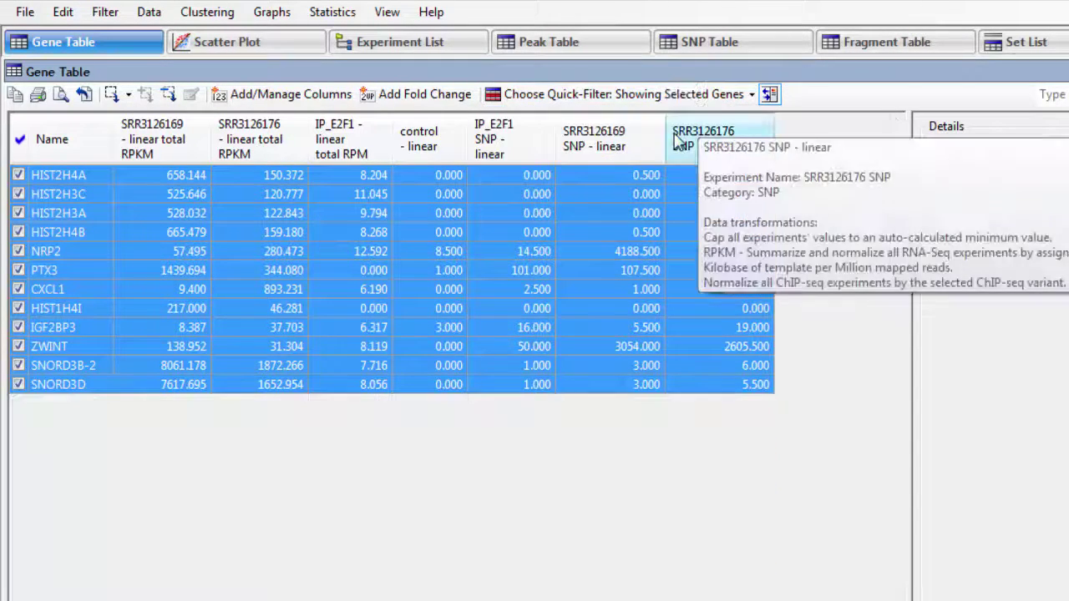
left_click(451, 94)
left_click(676, 574)
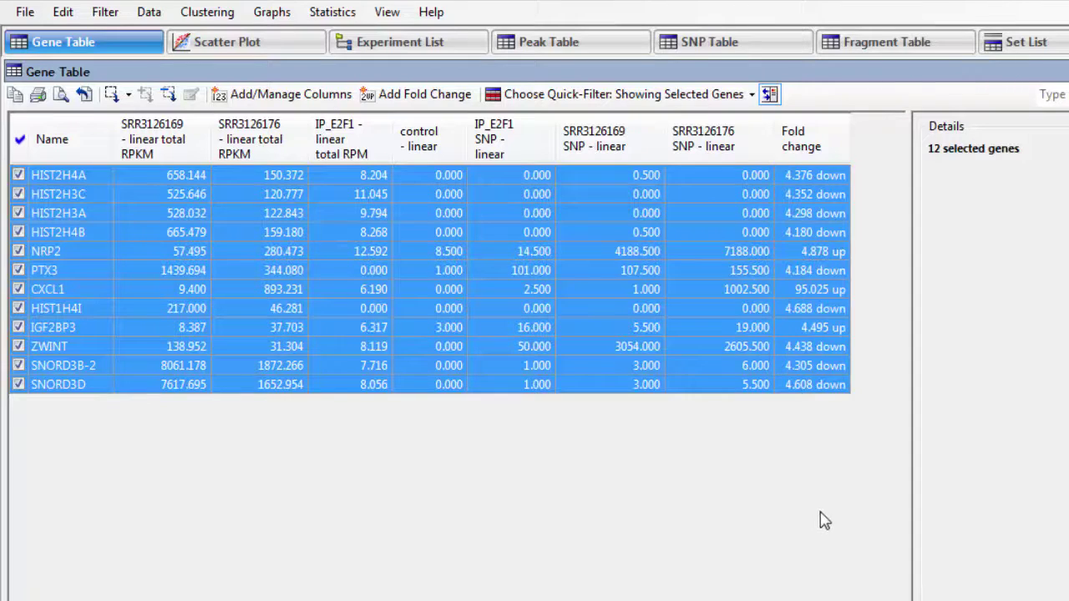
left_click(807, 144)
left_click(807, 144)
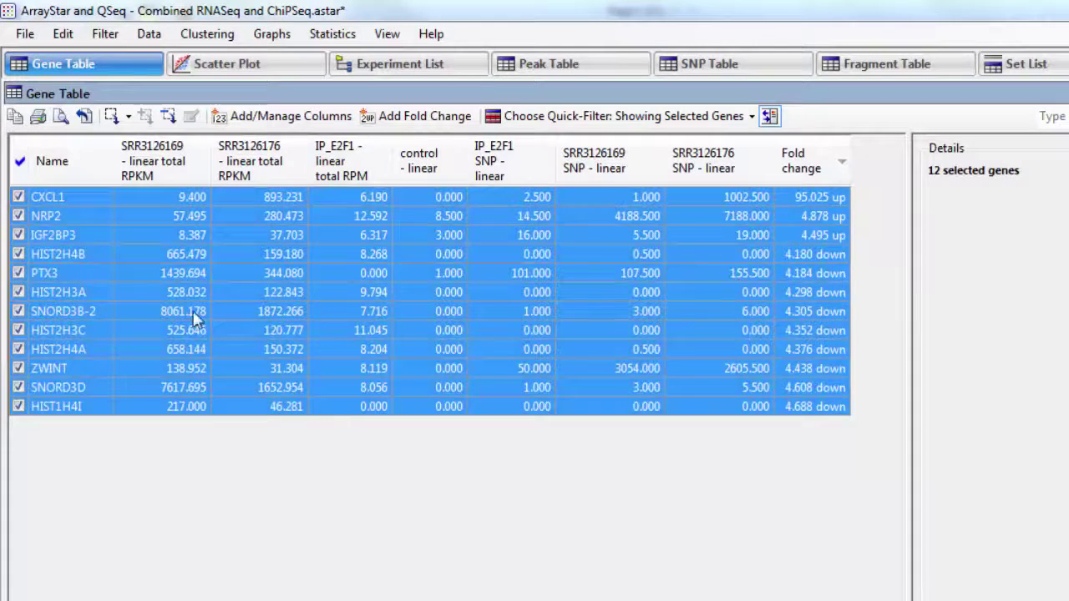
Step: Select the CXCL1 gene alone and send it to GenVision Pro
left_click(107, 199)
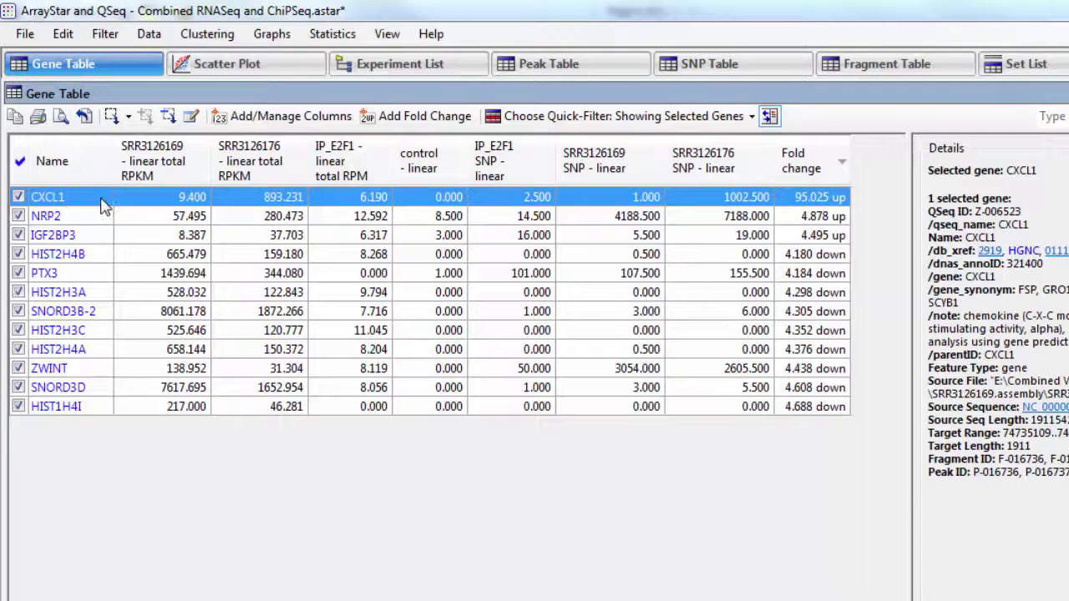
right_click(102, 206)
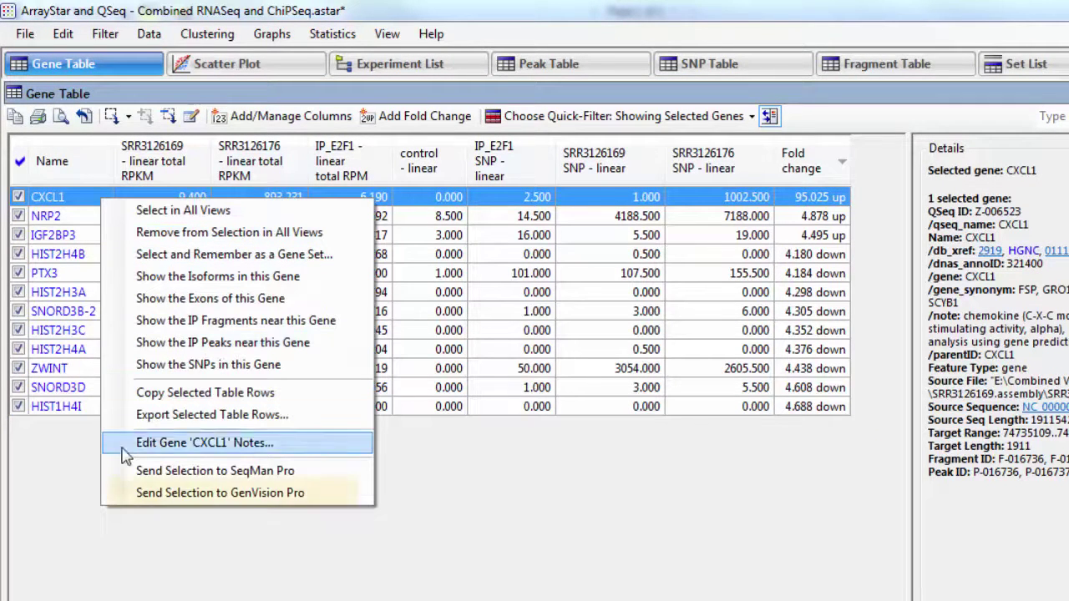
left_click(121, 496)
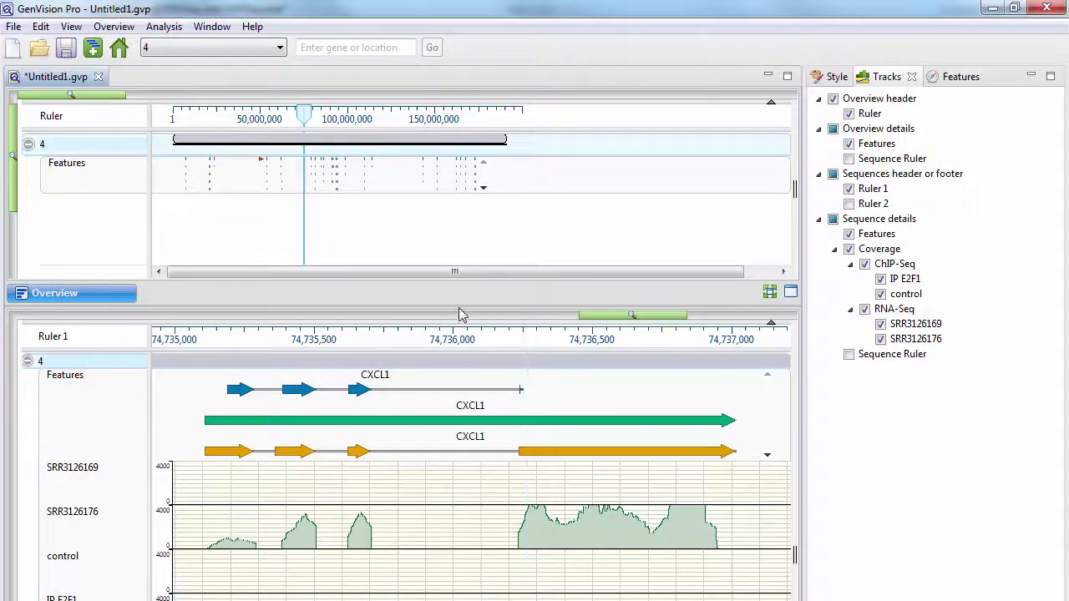
Step: Enlarge the detail panel to show all four coverage tracks and select the IP E2F1 and control tracks
left_click_drag(458, 284, 458, 182)
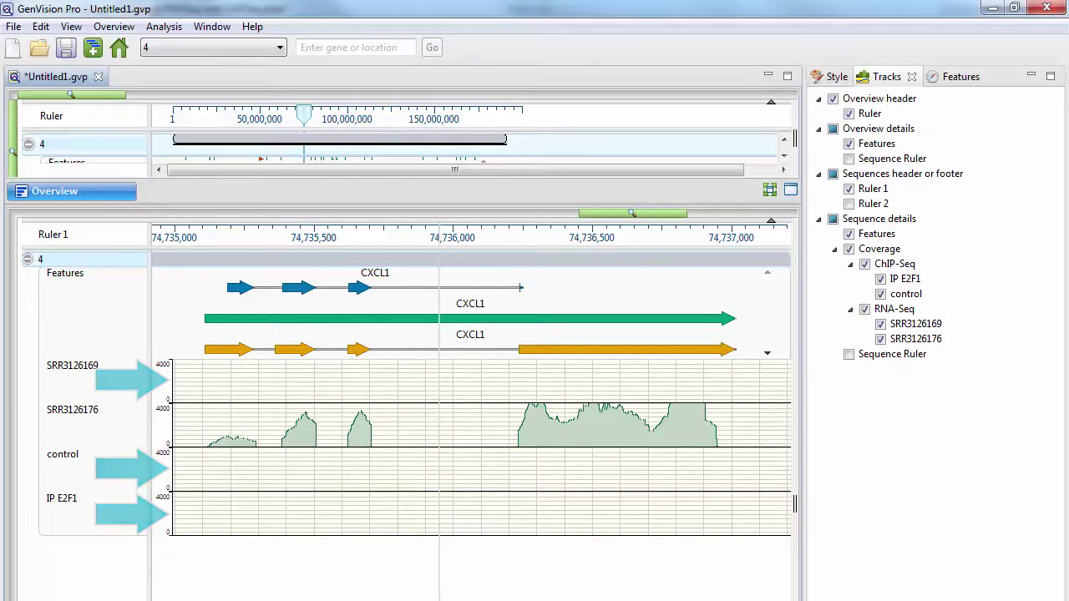
left_click(71, 503)
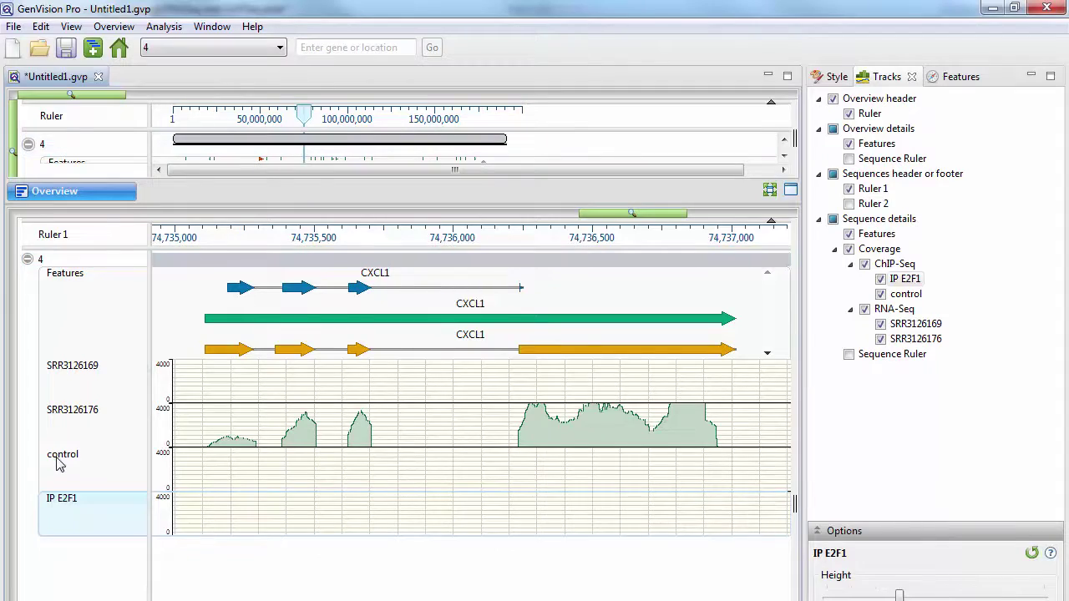
left_click(59, 462, "ctrl")
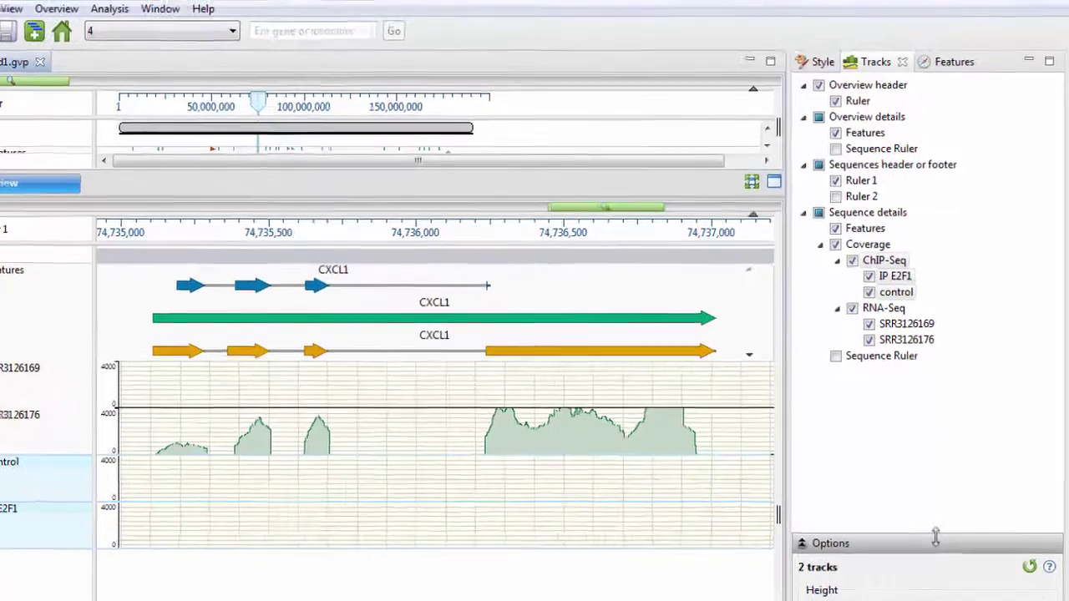
Step: Set the ChIP coverage track's Y-axis range maximum to 40 and change the graph colour
left_click_drag(960, 523, 945, 235)
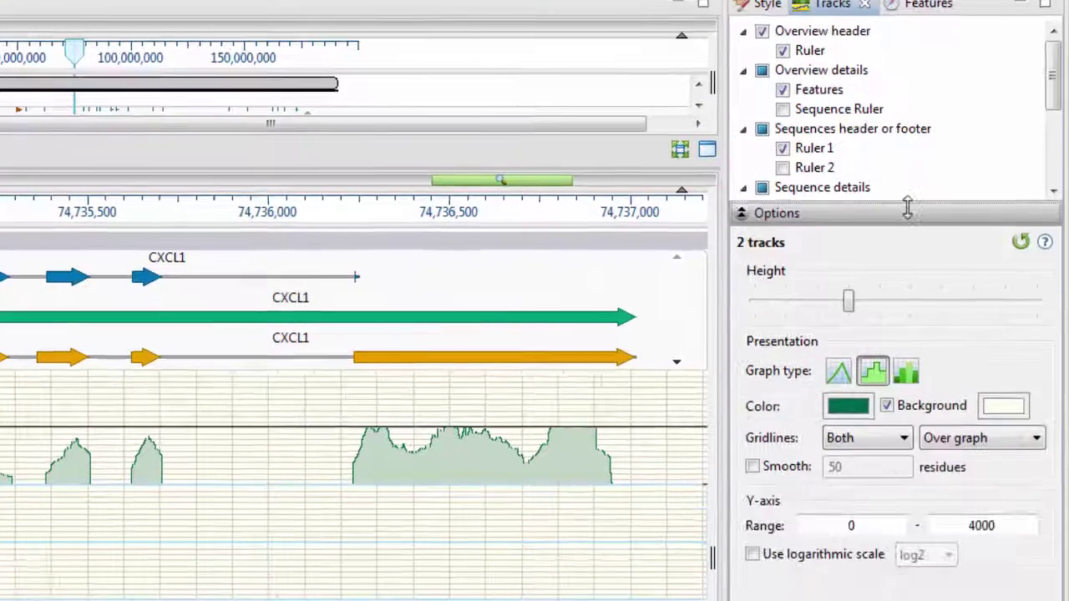
left_click_drag(1014, 526, 971, 526)
type("40")
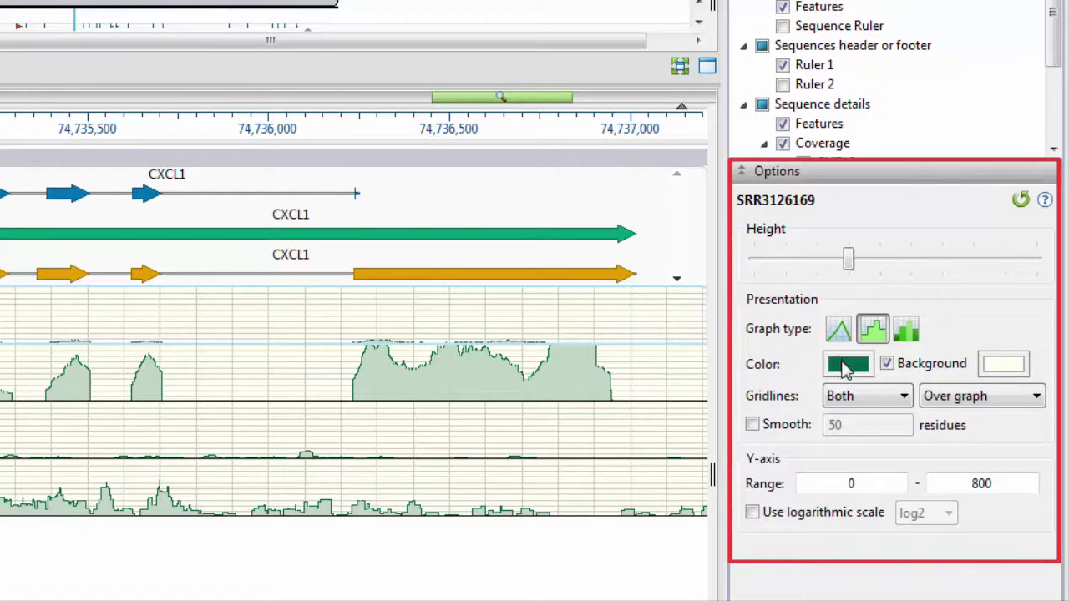
left_click(845, 370)
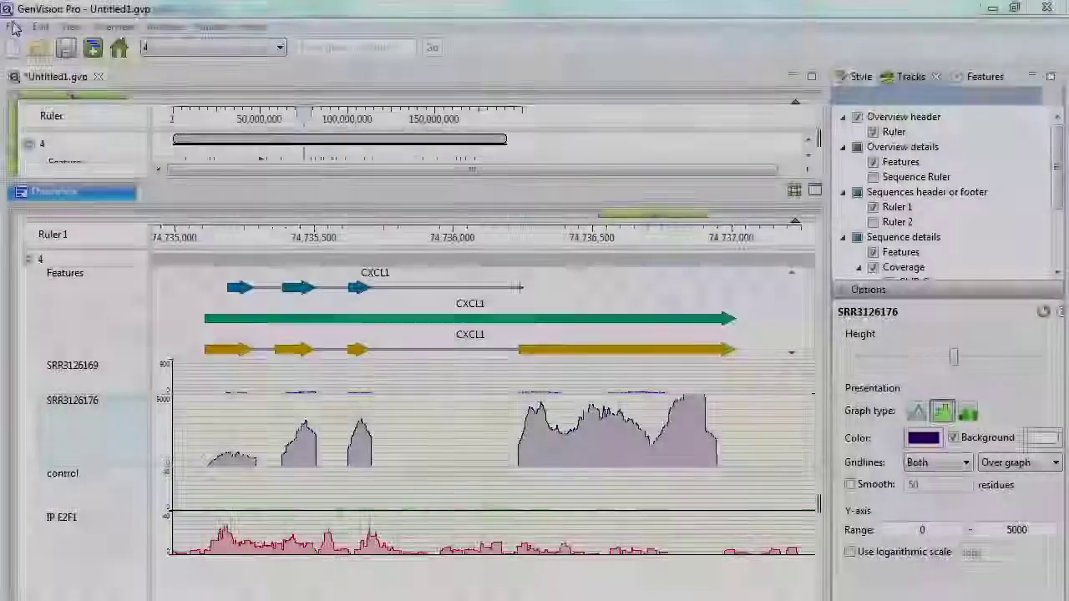
Step: Open the File menu to reach the Export Image command
left_click(14, 27)
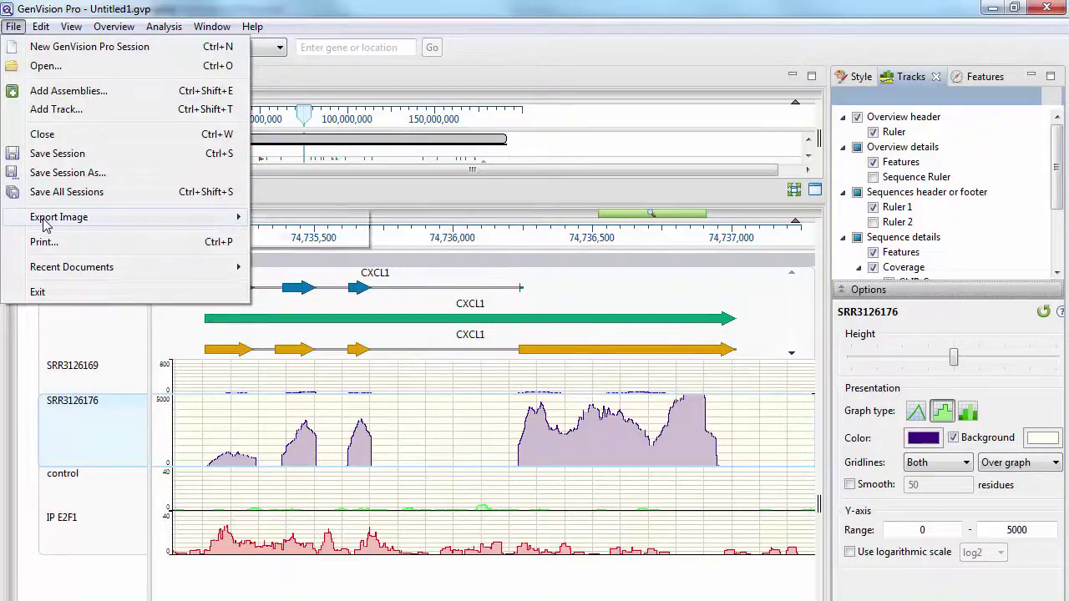